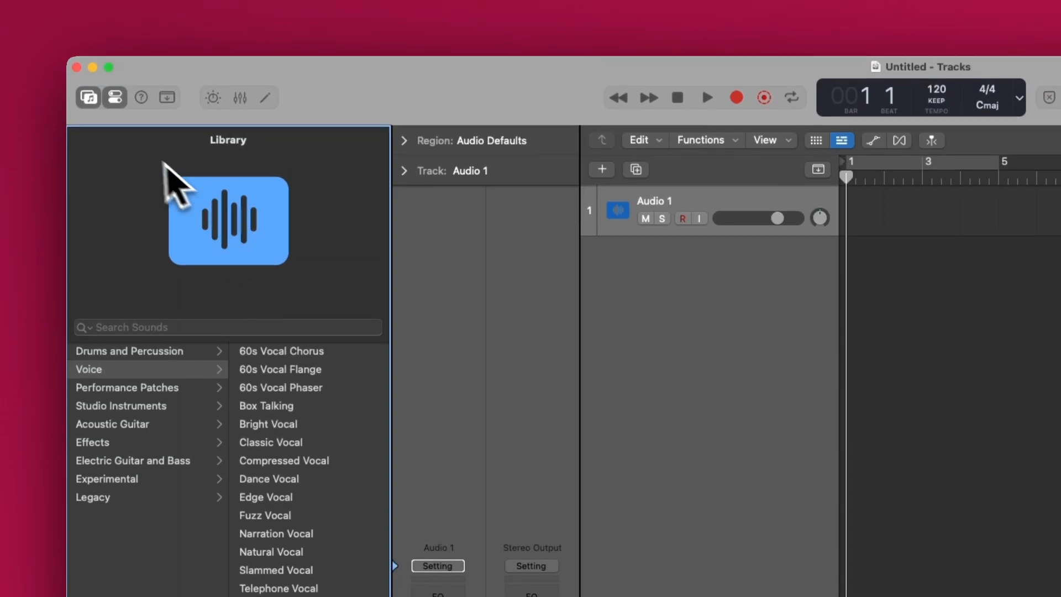
# - Hide the Library, and switch the Inspector off and back on
pyautogui.click(88, 108)
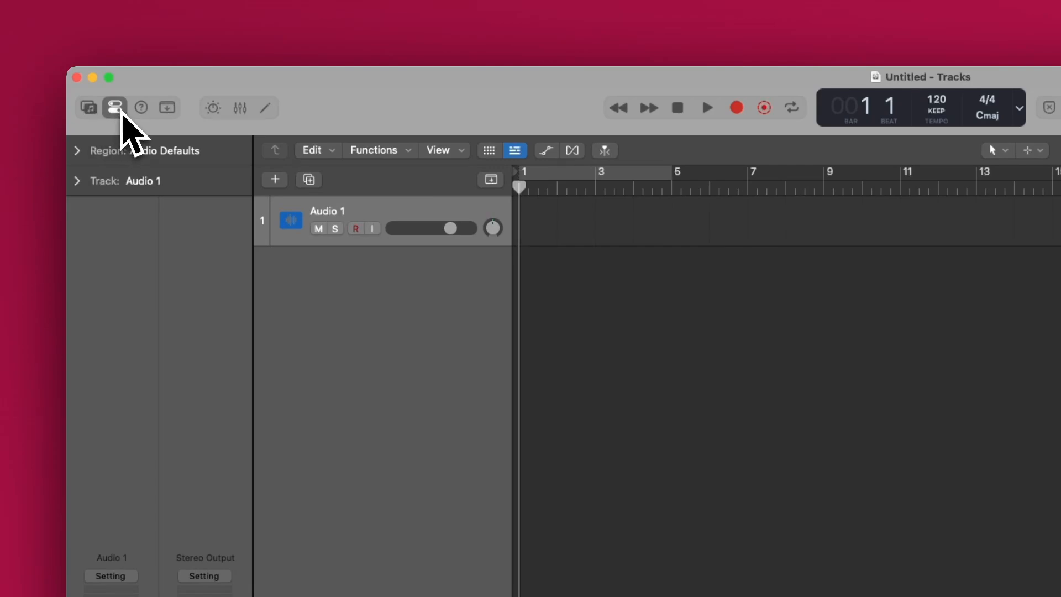
pyautogui.click(116, 109)
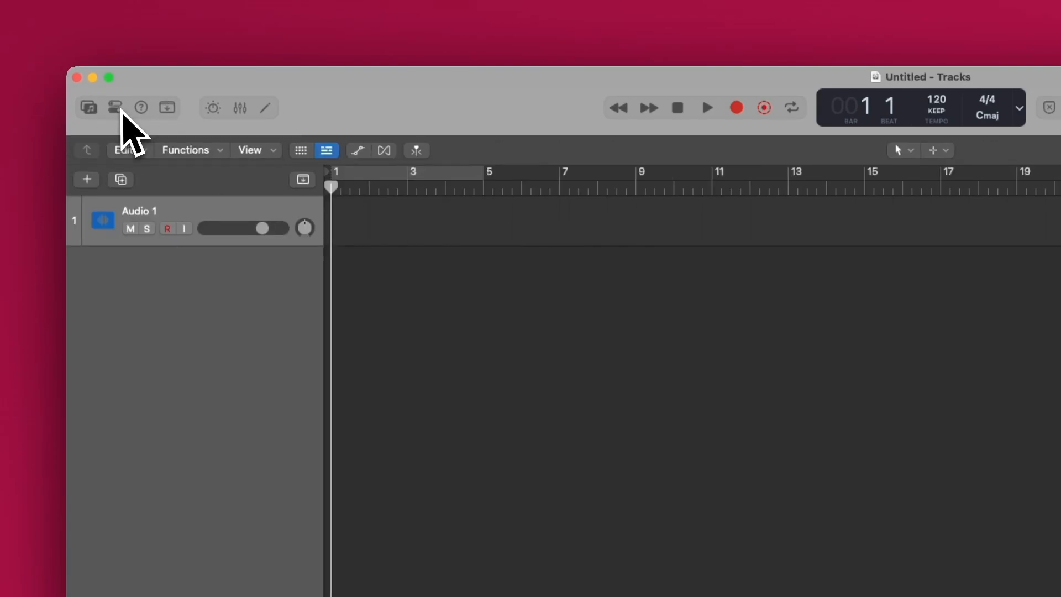
pyautogui.click(117, 108)
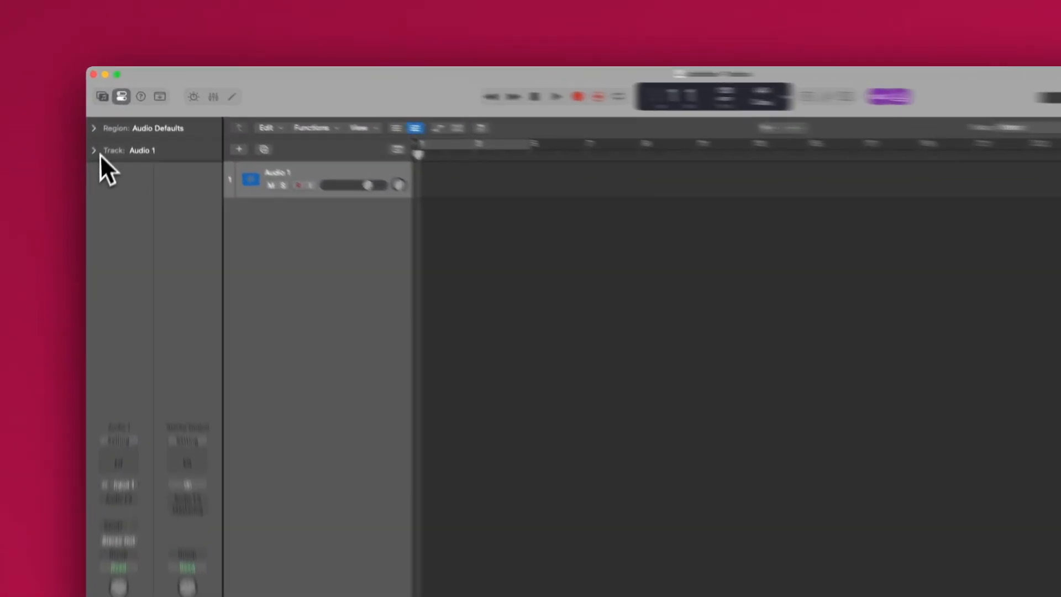
# - Expand the Track and Region parameter sections of the Inspector for Audio 1, and toggle the Inspector
pyautogui.click(108, 124)
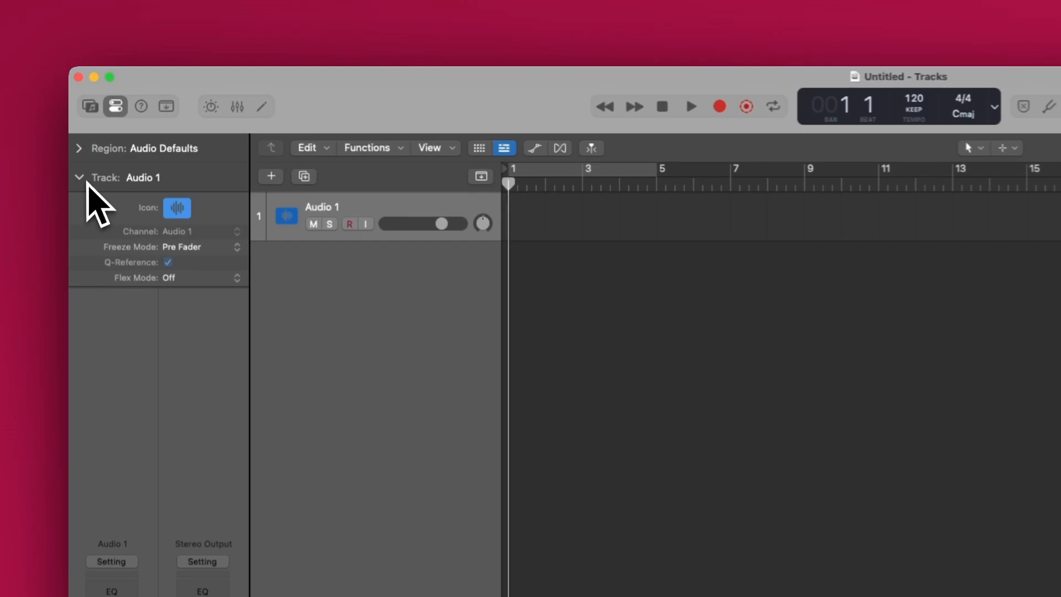
pyautogui.click(82, 155)
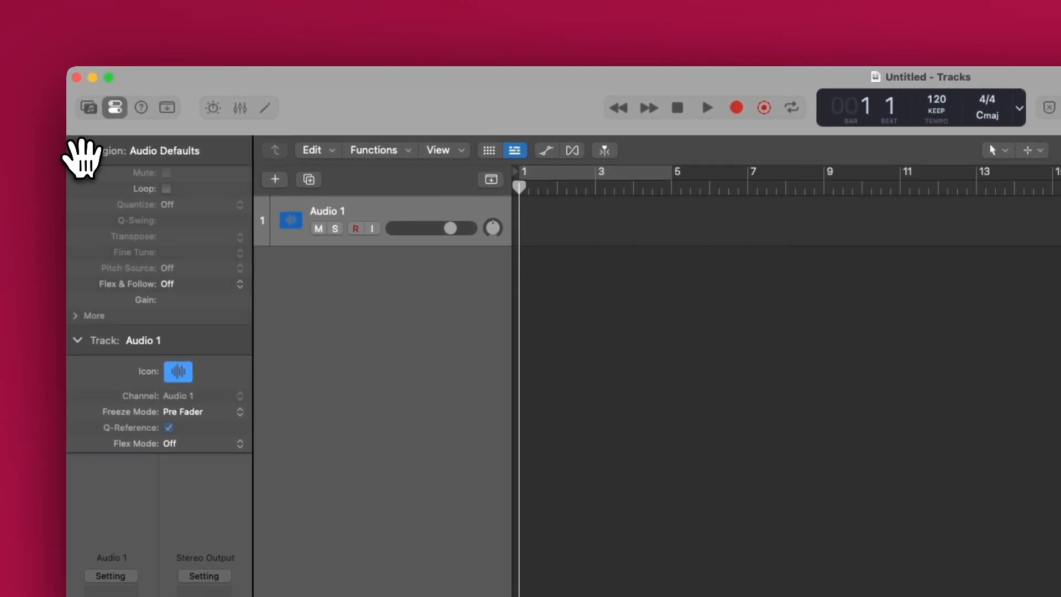
pyautogui.click(117, 108)
pyautogui.click(116, 108)
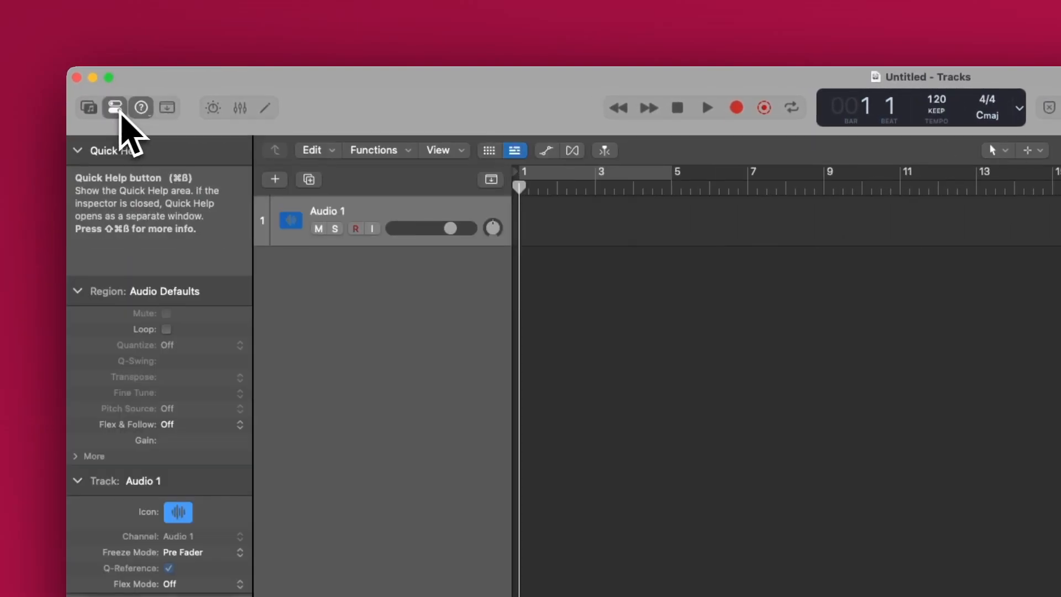
# - Show the Quick Help area to read control descriptions, show the toolbar, and hide both again
pyautogui.click(143, 109)
pyautogui.click(142, 109)
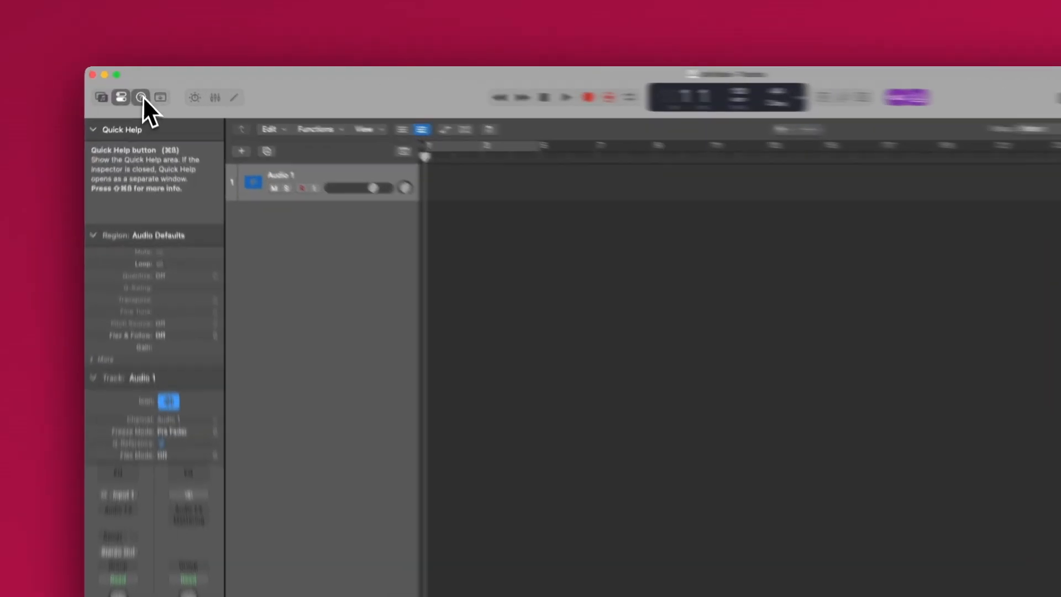
pyautogui.click(140, 87)
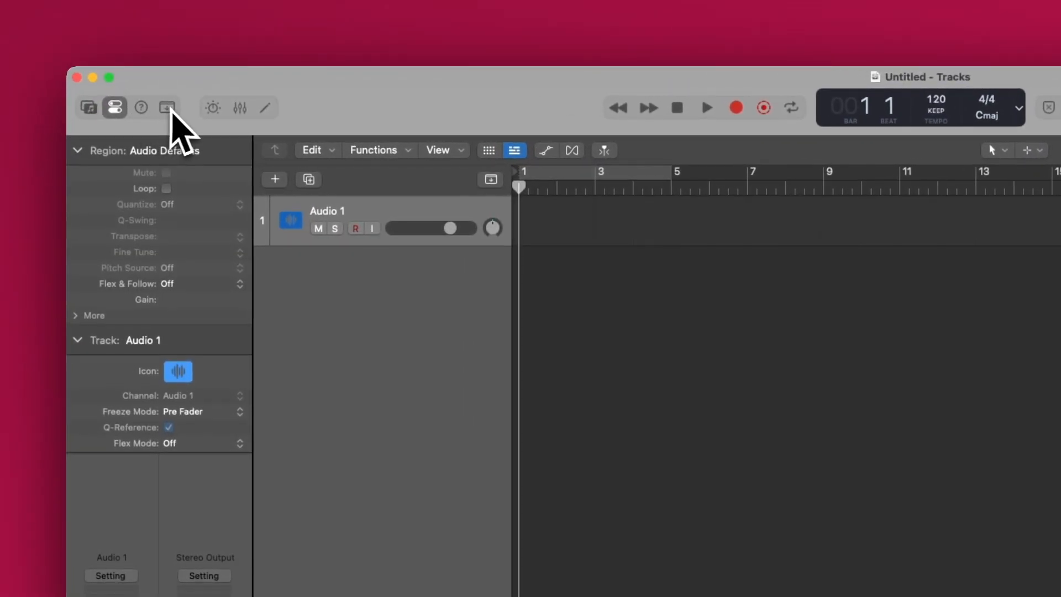
pyautogui.click(167, 106)
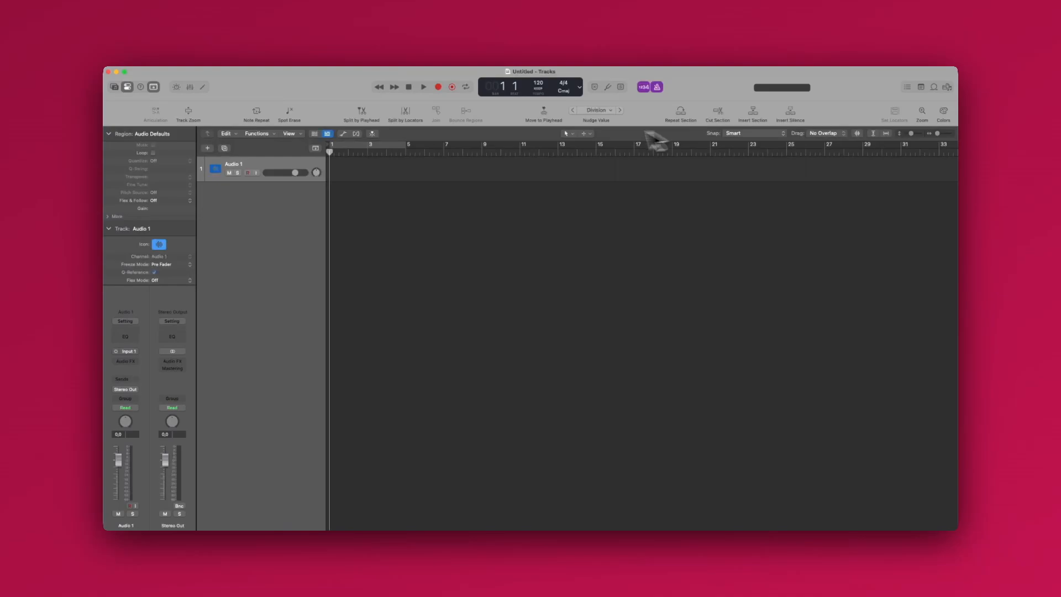
pyautogui.click(154, 87)
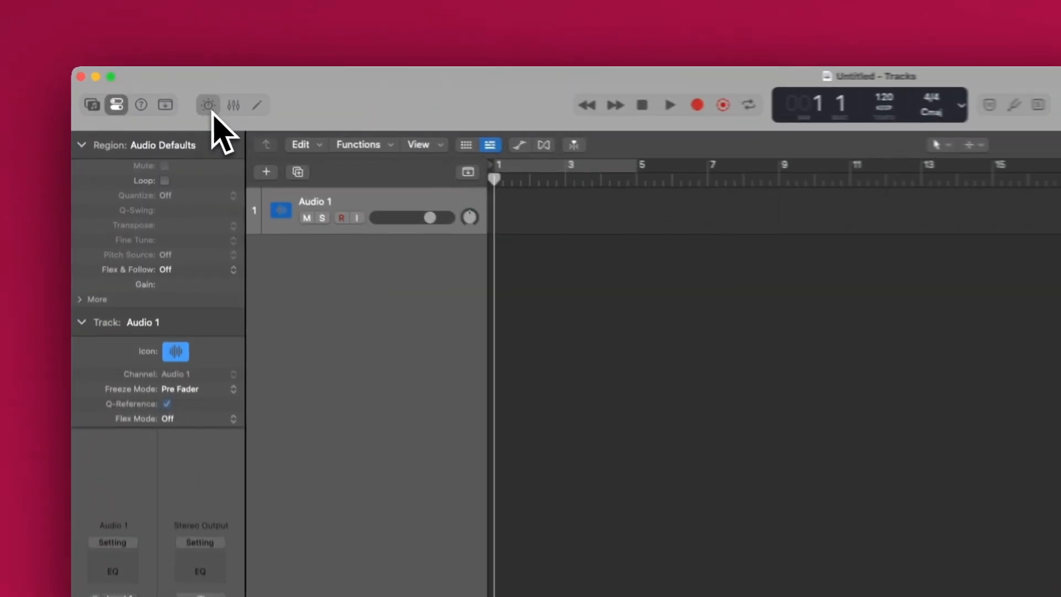
# - Show the Smart Controls and insert a mono Compressor on the Audio 1 channel strip, closing its plug-in window
pyautogui.click(213, 107)
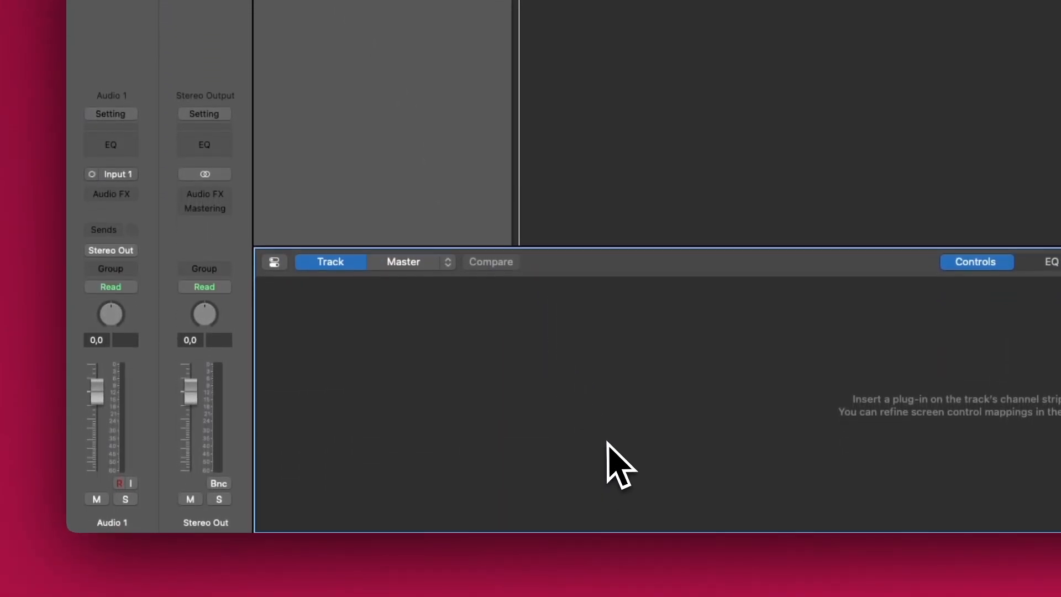
pyautogui.click(132, 195)
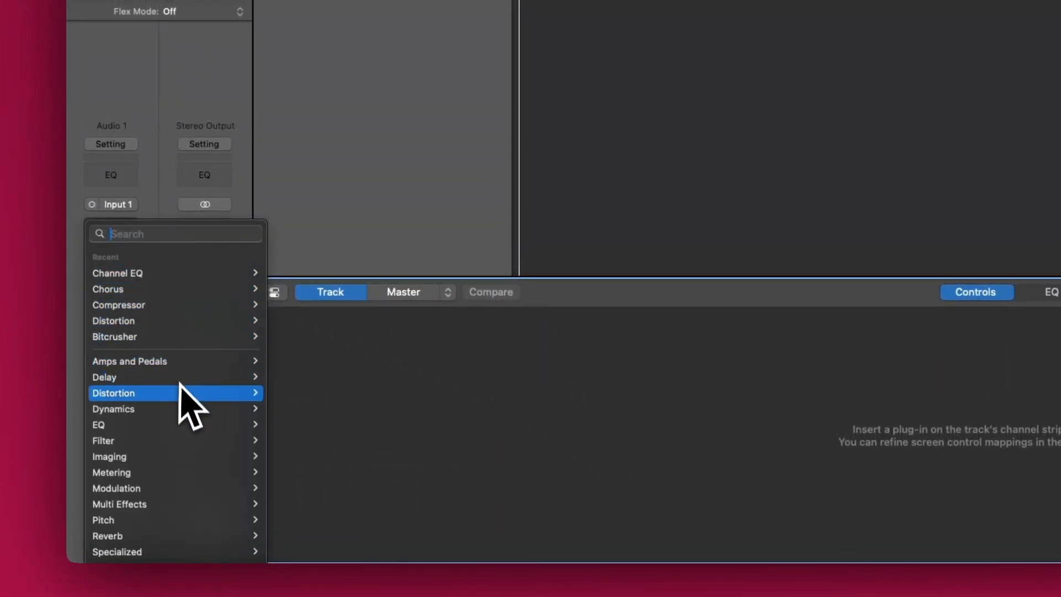
pyautogui.moveTo(180, 409)
pyautogui.moveTo(308, 426)
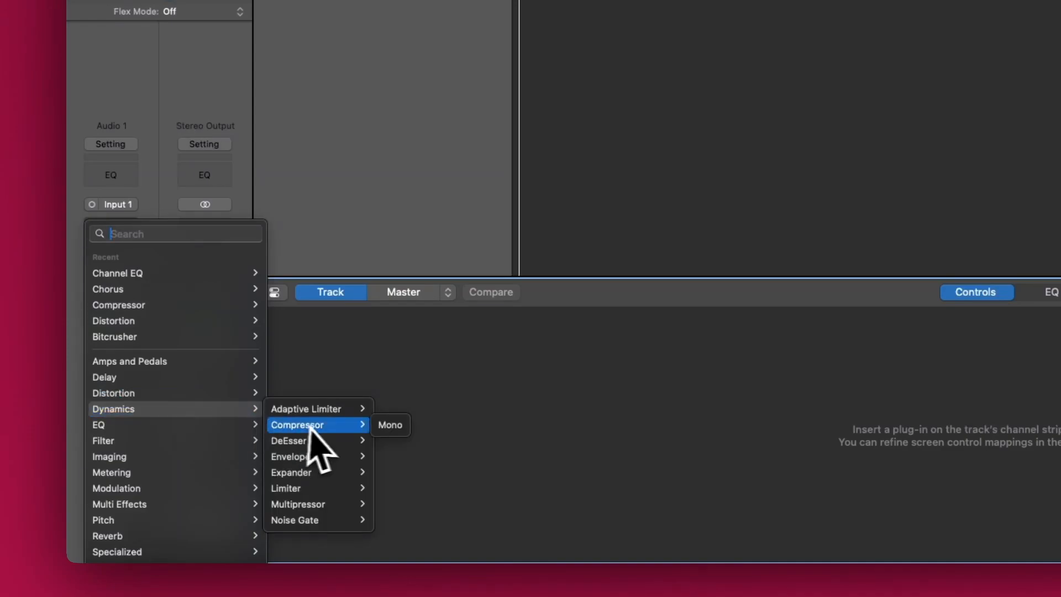
pyautogui.click(382, 427)
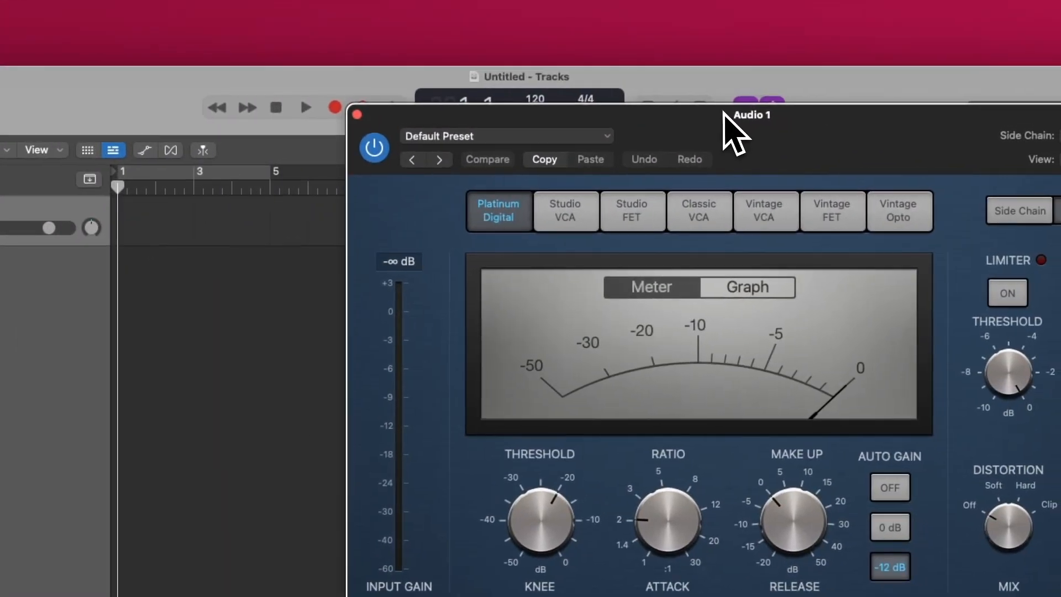
pyautogui.click(353, 115)
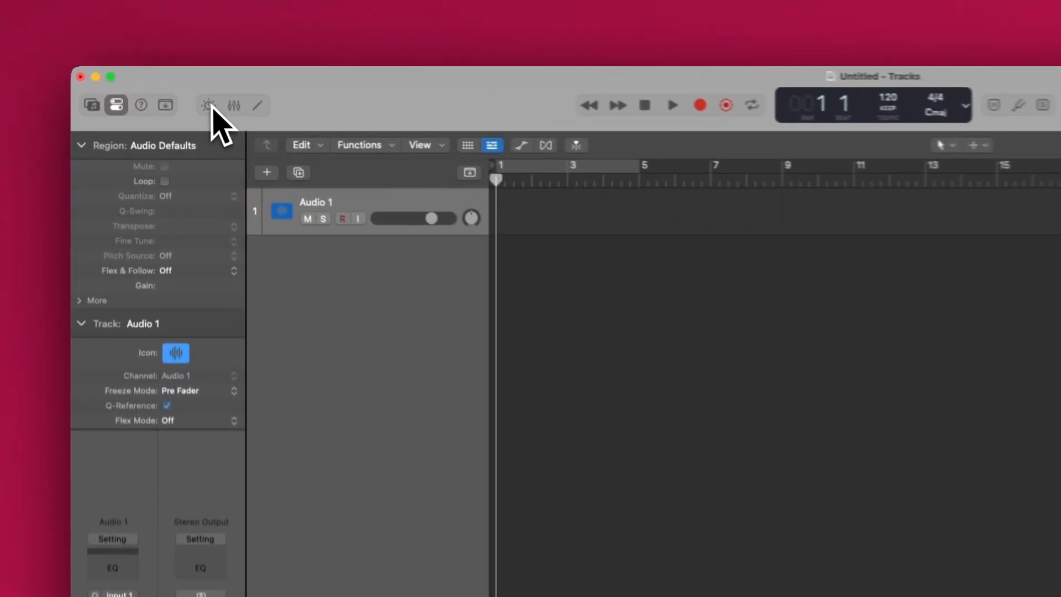
# - Show the Mixer and lower the Audio 1 fader to -1.2 dB
pyautogui.click(191, 88)
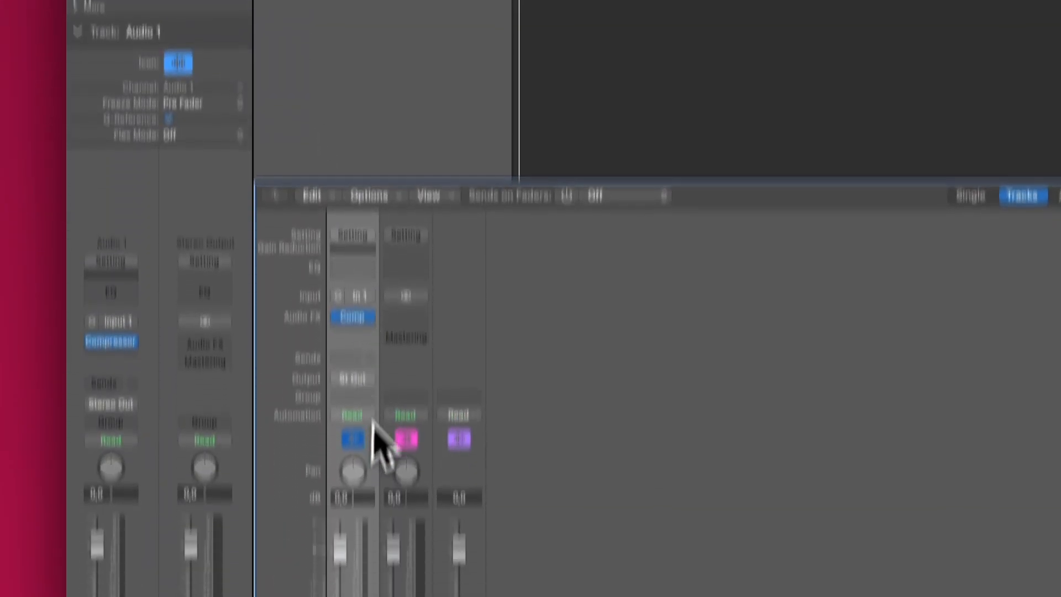
pyautogui.moveTo(340, 411); pyautogui.dragTo(340, 420)
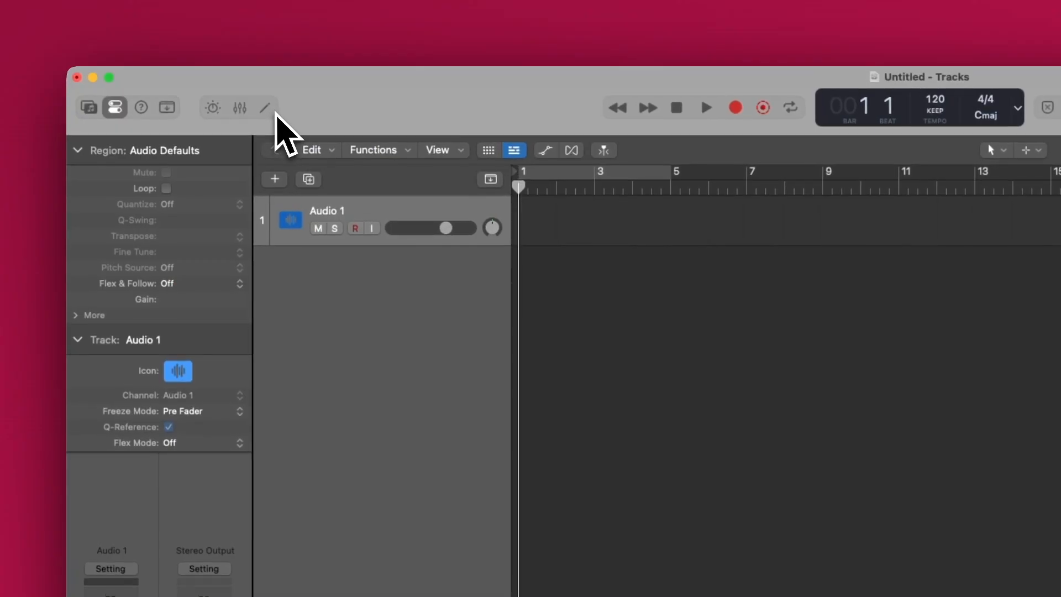
# - Place the 12-8 Afro Cuban Conga 02 Apple Loop on a new track at bar 1 and inspect it in the audio editor
pyautogui.click(275, 112)
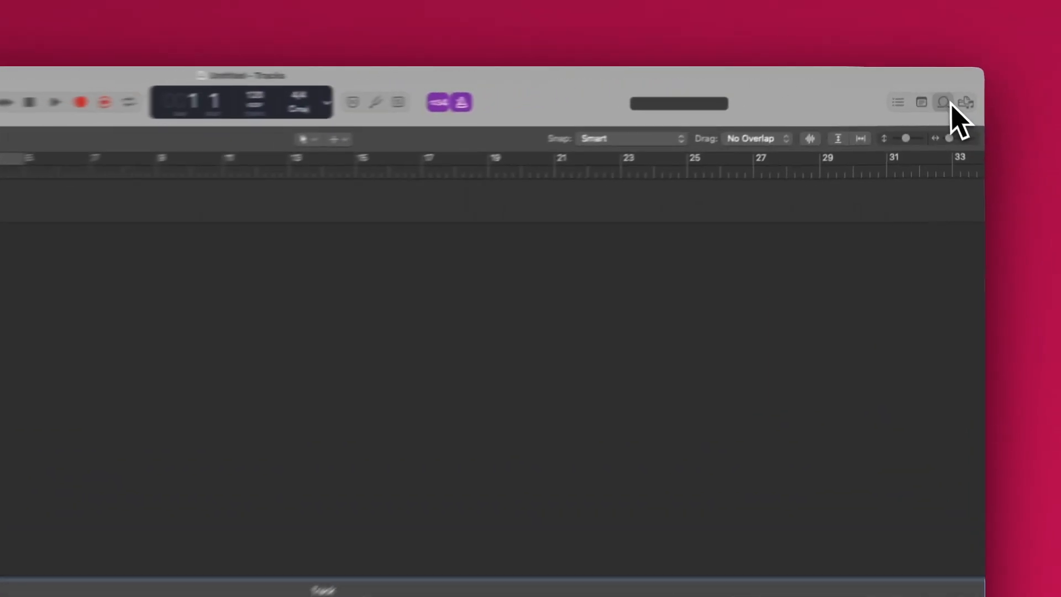
pyautogui.click(946, 88)
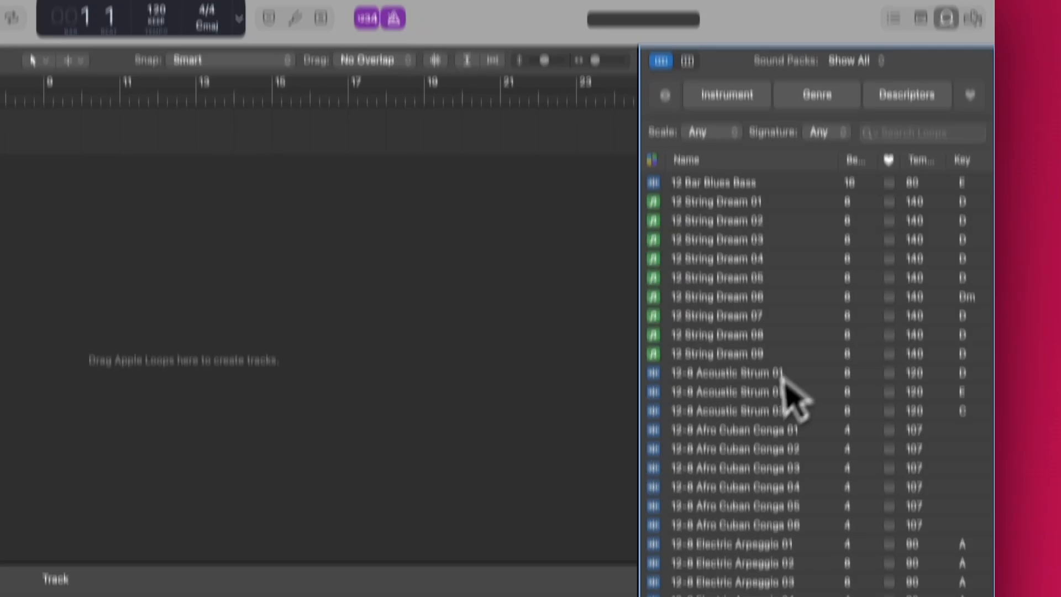
pyautogui.moveTo(738, 368); pyautogui.dragTo(0, 59)
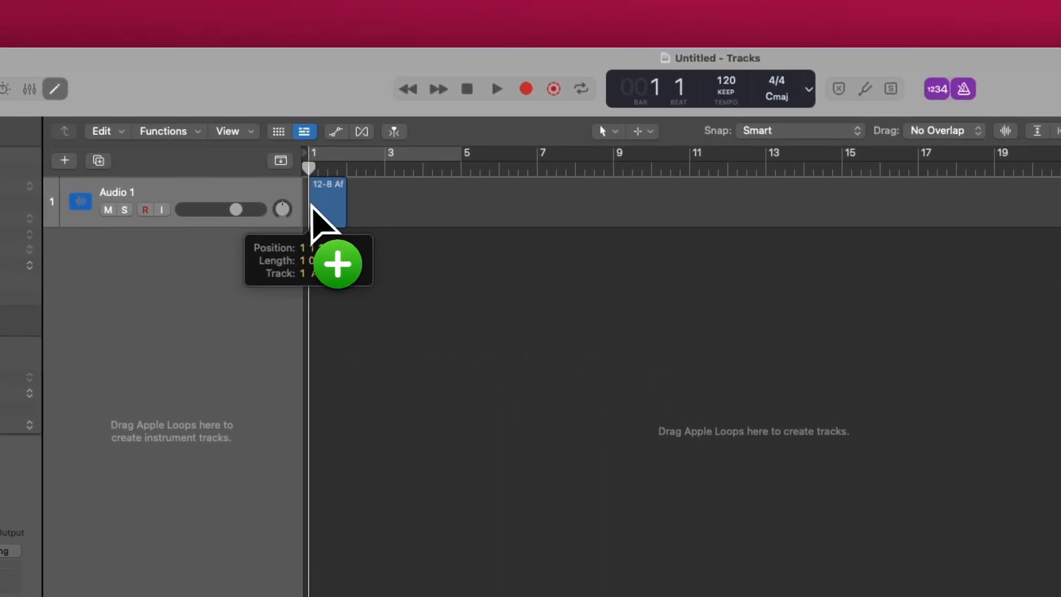
pyautogui.moveTo(312, 209); pyautogui.dragTo(324, 230)
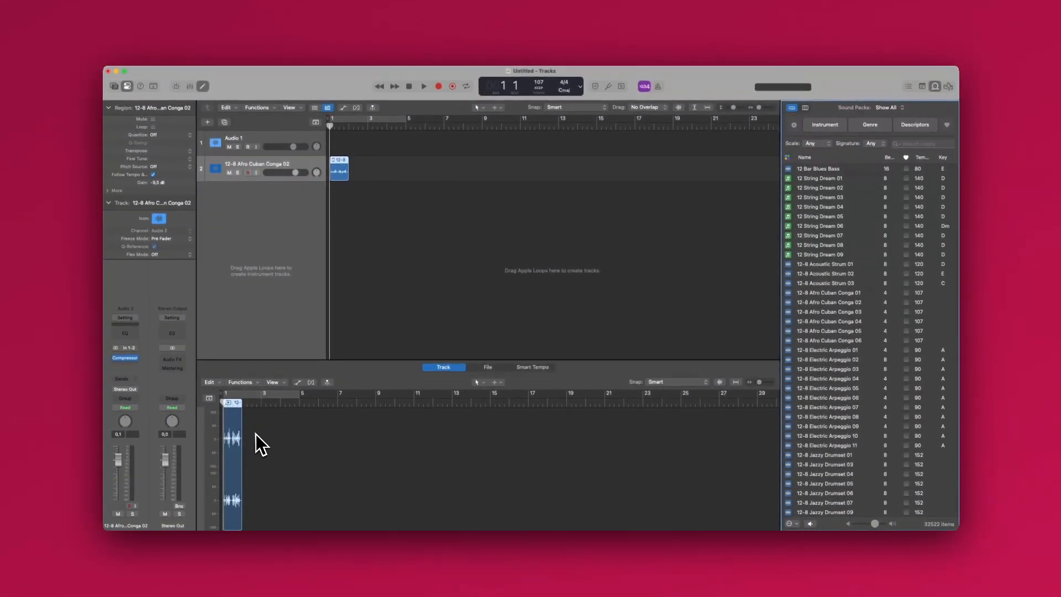
pyautogui.scroll(10, 265, 426)
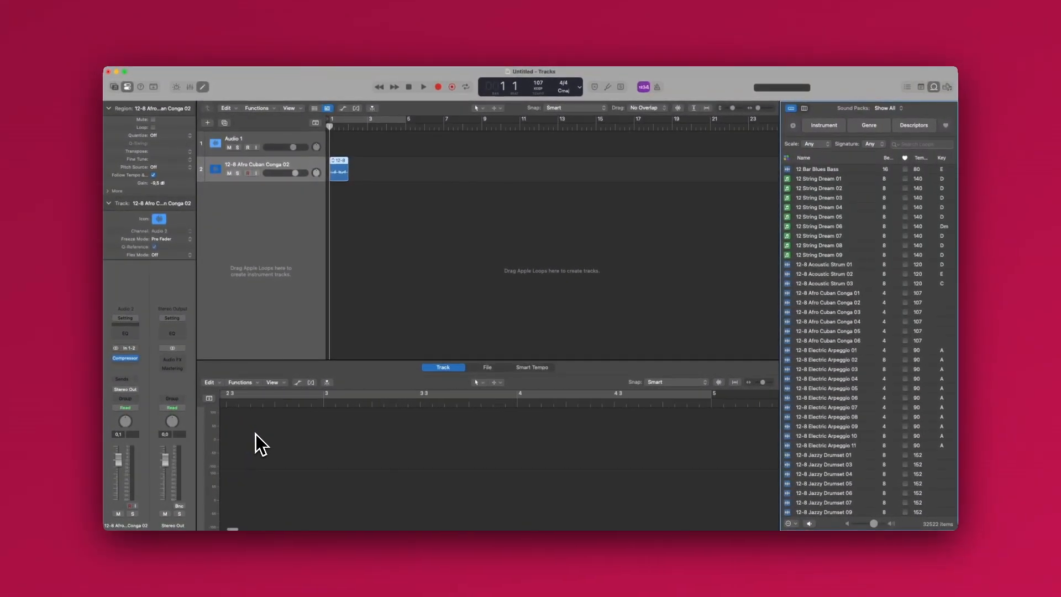
pyautogui.hscroll(-5, 255, 433)
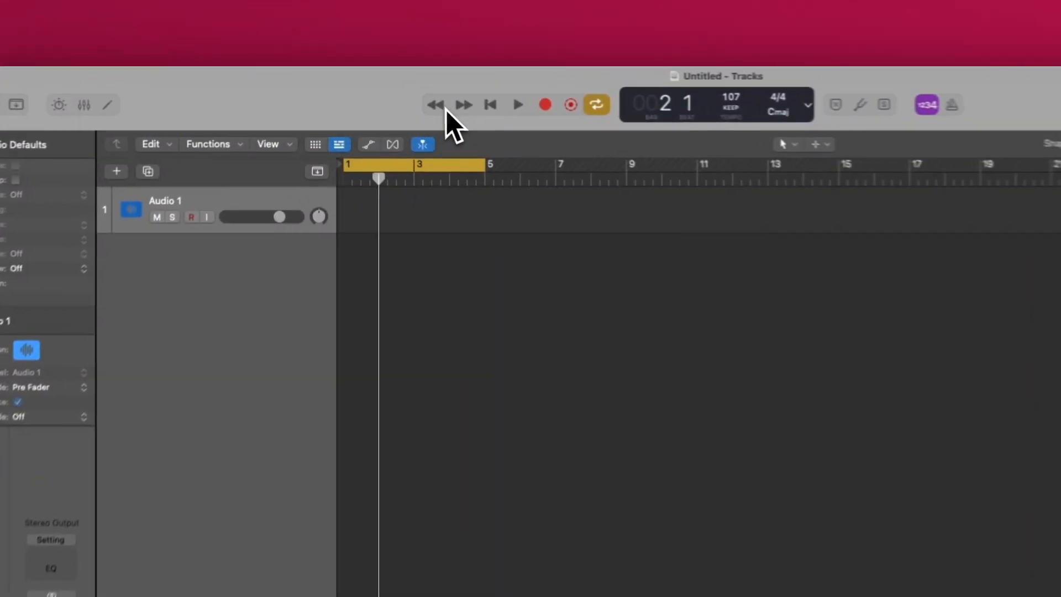
# - Step the playhead forward to bar 3 and return it to the start of the project
pyautogui.click(445, 108)
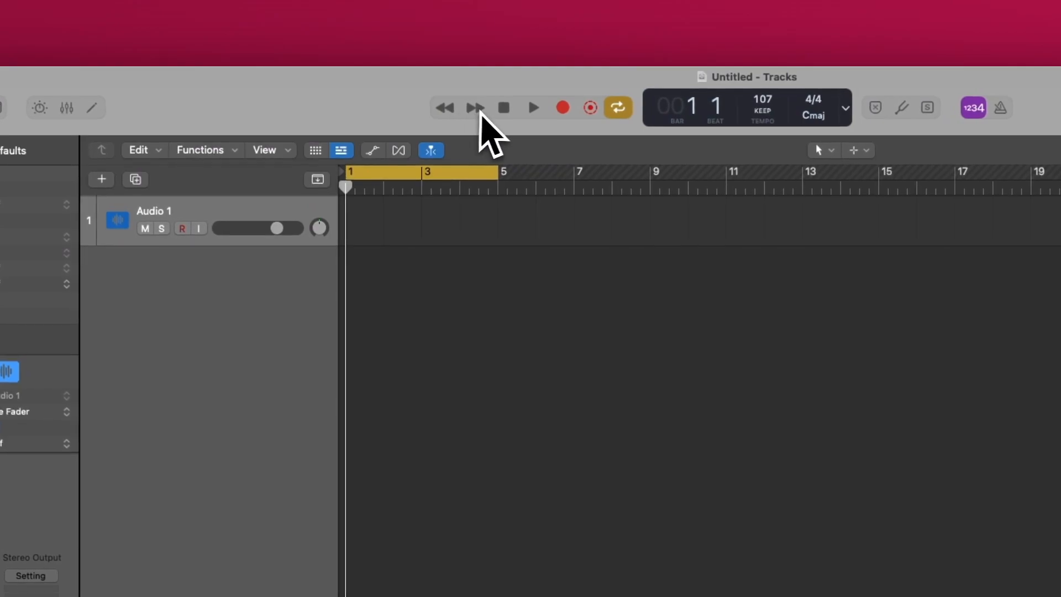
pyautogui.click(484, 110)
pyautogui.click(486, 111)
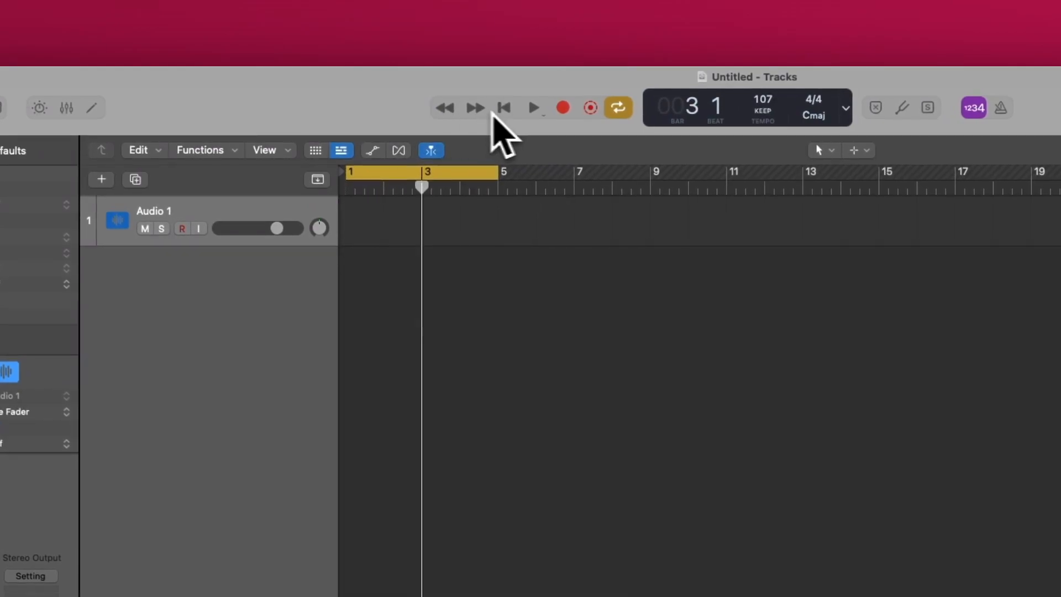
pyautogui.click(514, 113)
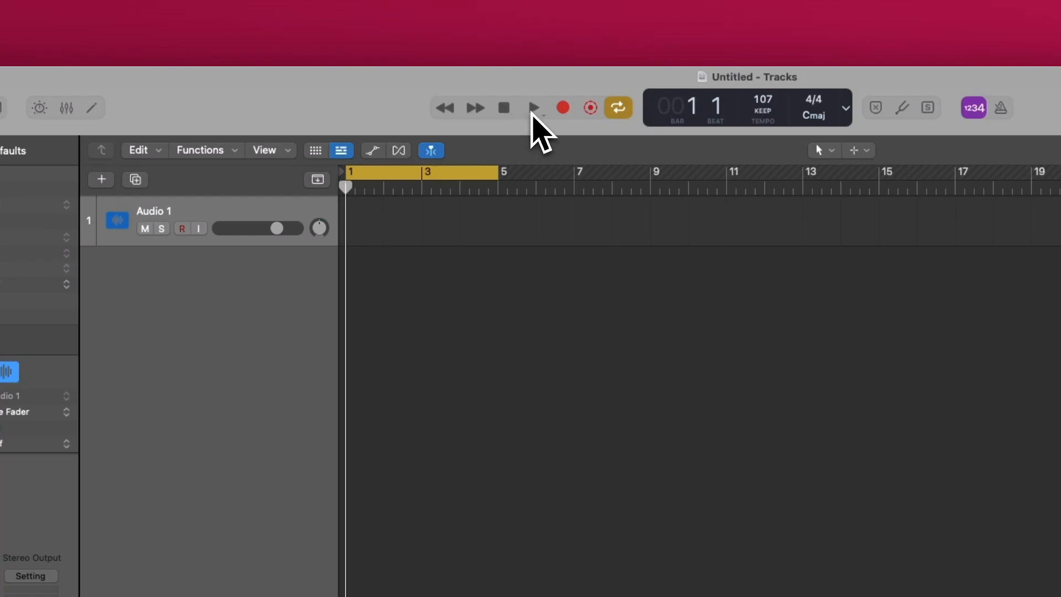
# - Play the project briefly, and record about two bars on the Audio 1 track from bar 1
pyautogui.click(532, 110)
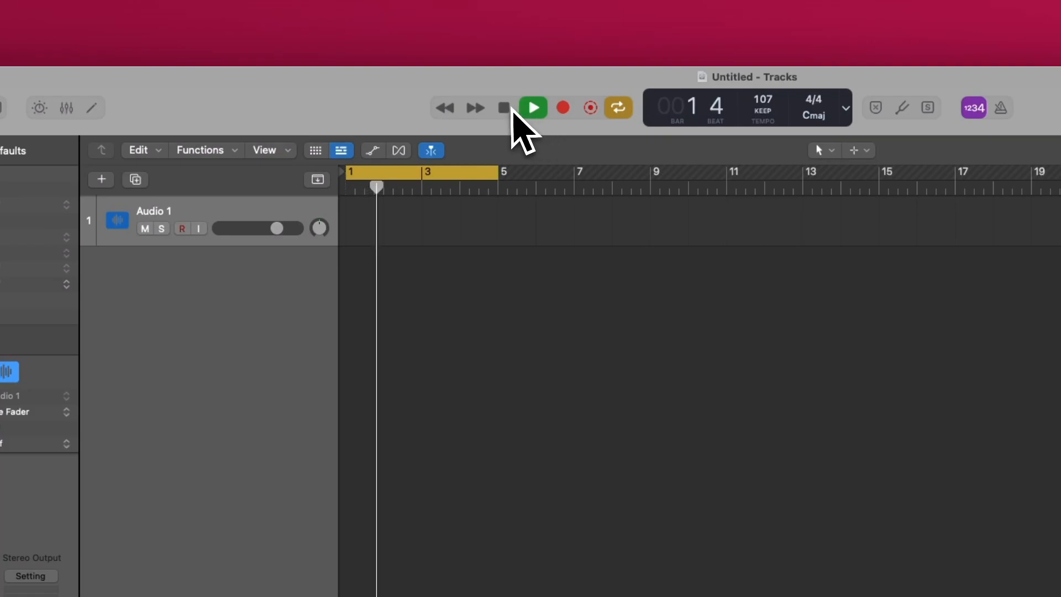
pyautogui.click(512, 109)
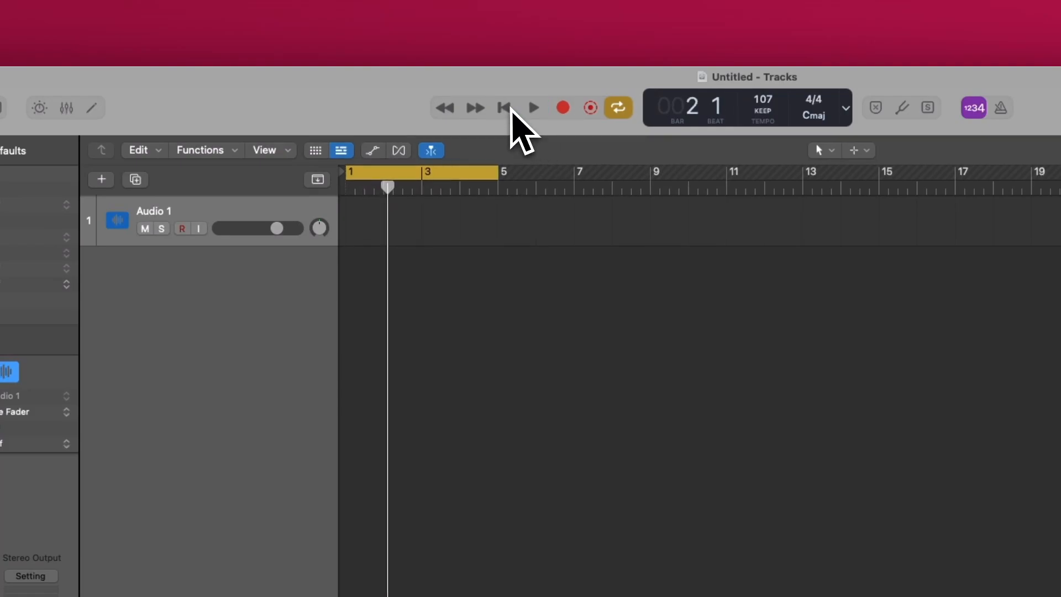
pyautogui.click(563, 108)
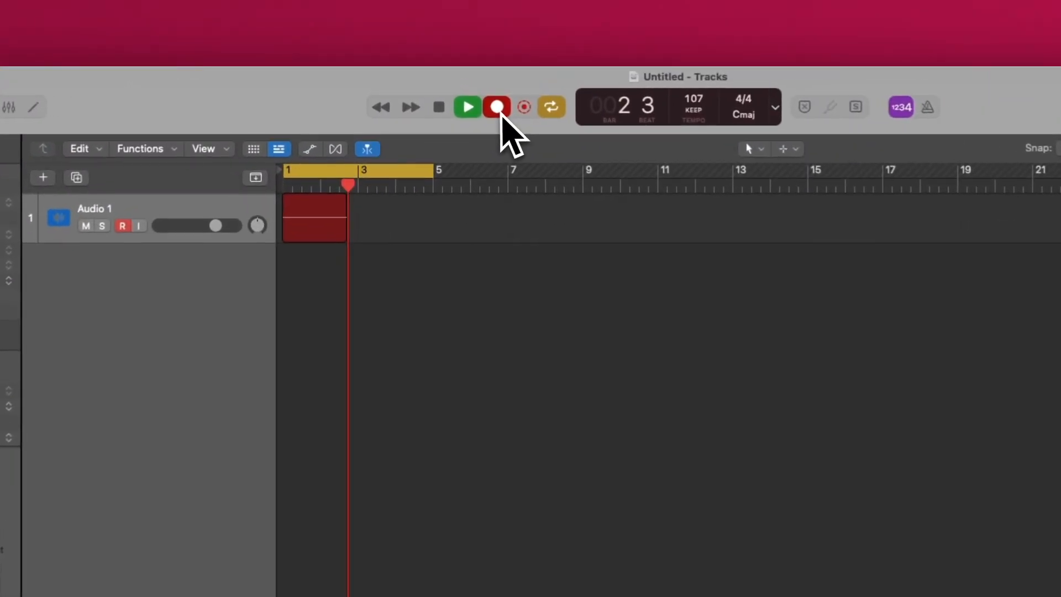
pyautogui.press('space')
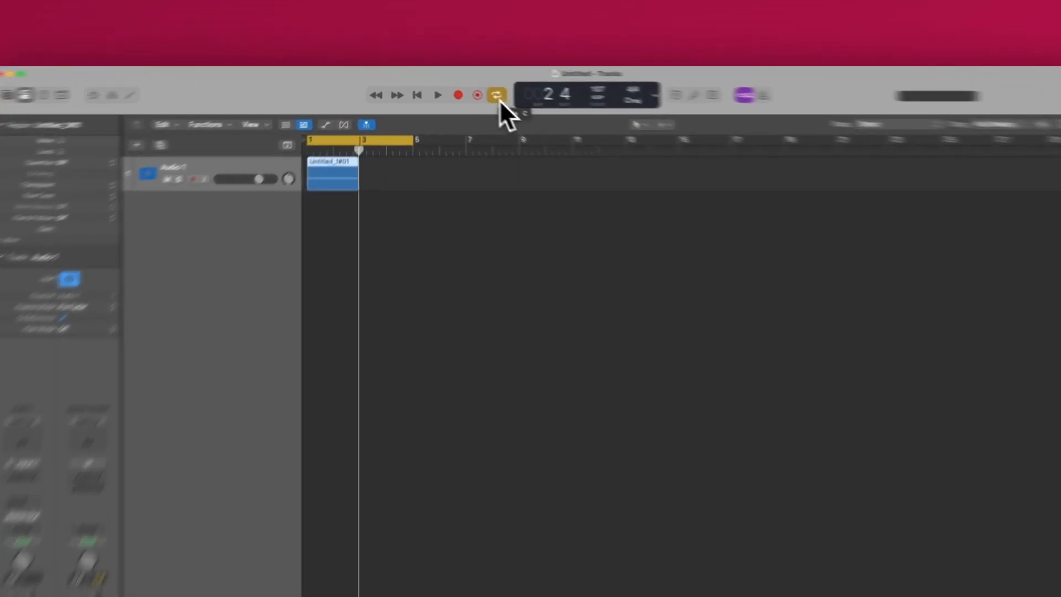
# - Toggle cycle mode and shorten the cycle area so it ends at bar 3
pyautogui.click(466, 87)
pyautogui.click(549, 115)
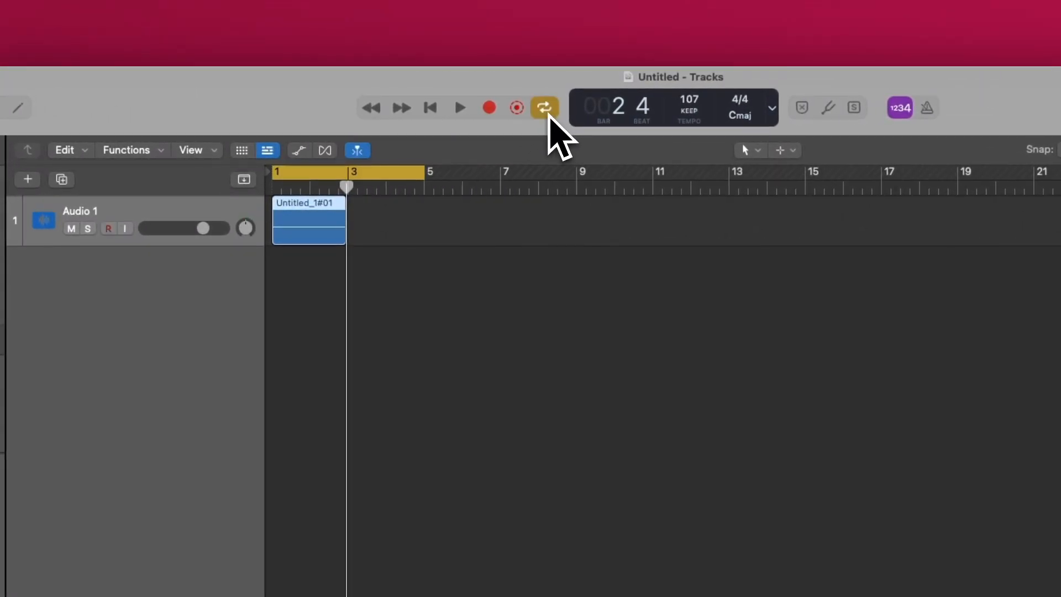
pyautogui.click(549, 115)
pyautogui.click(547, 111)
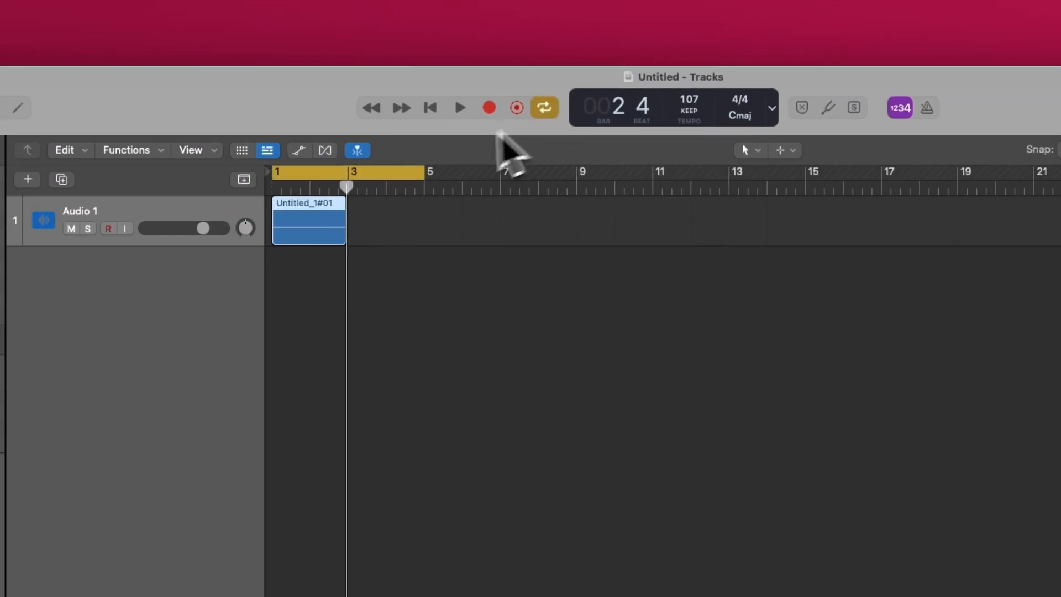
pyautogui.click(393, 173)
pyautogui.click(397, 176)
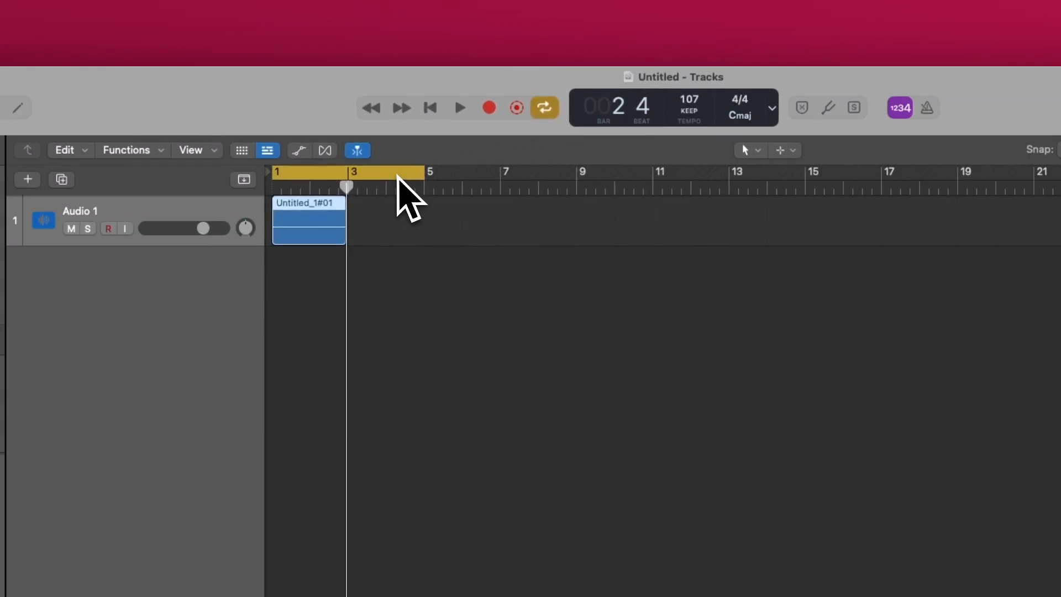
pyautogui.moveTo(417, 174); pyautogui.dragTo(355, 182)
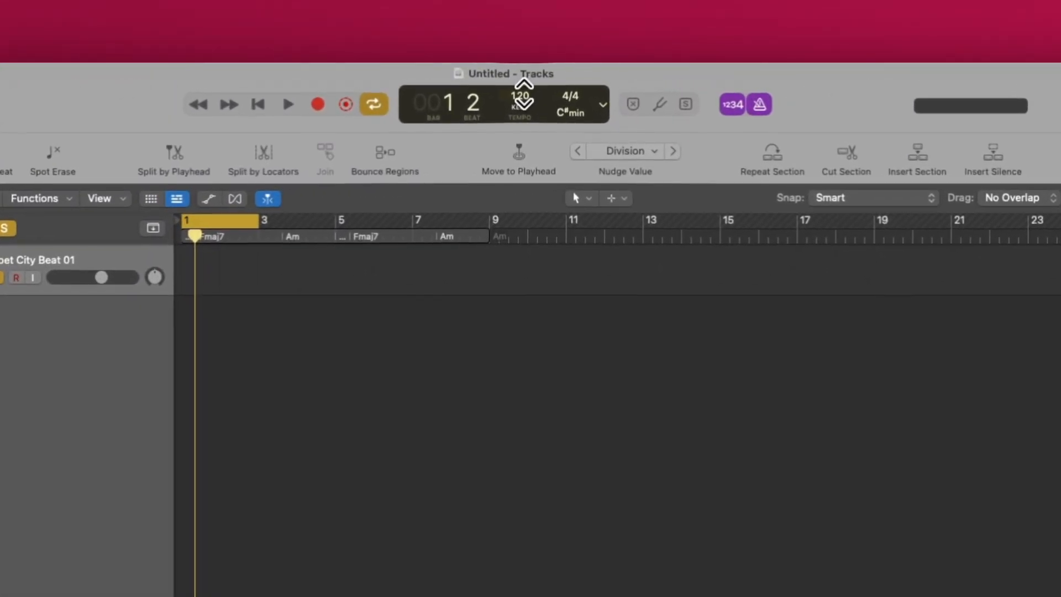
# - Set the project tempo to 150
pyautogui.doubleClick(520, 97)
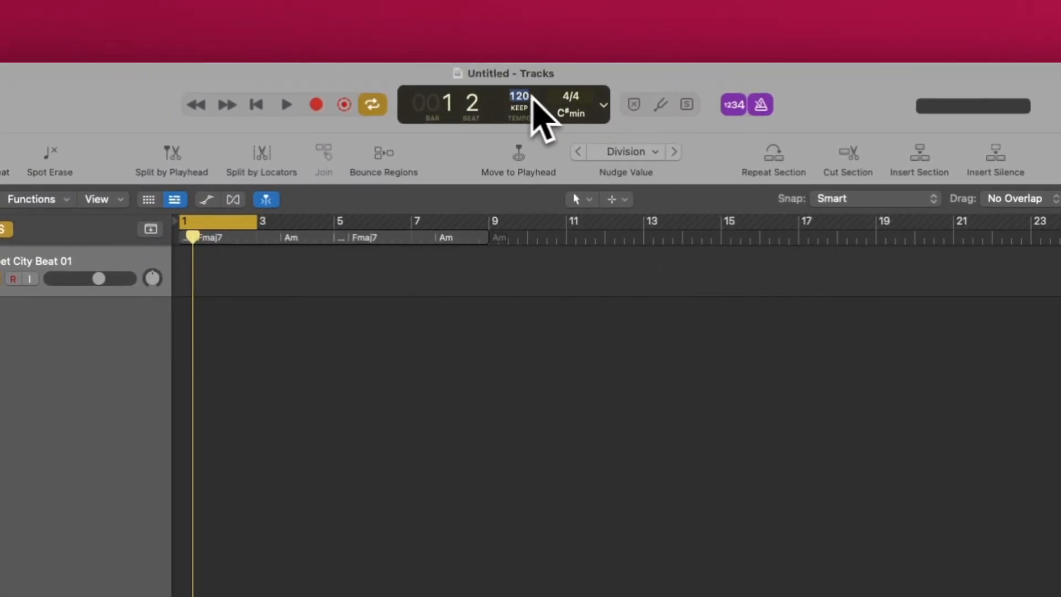
pyautogui.write('150')
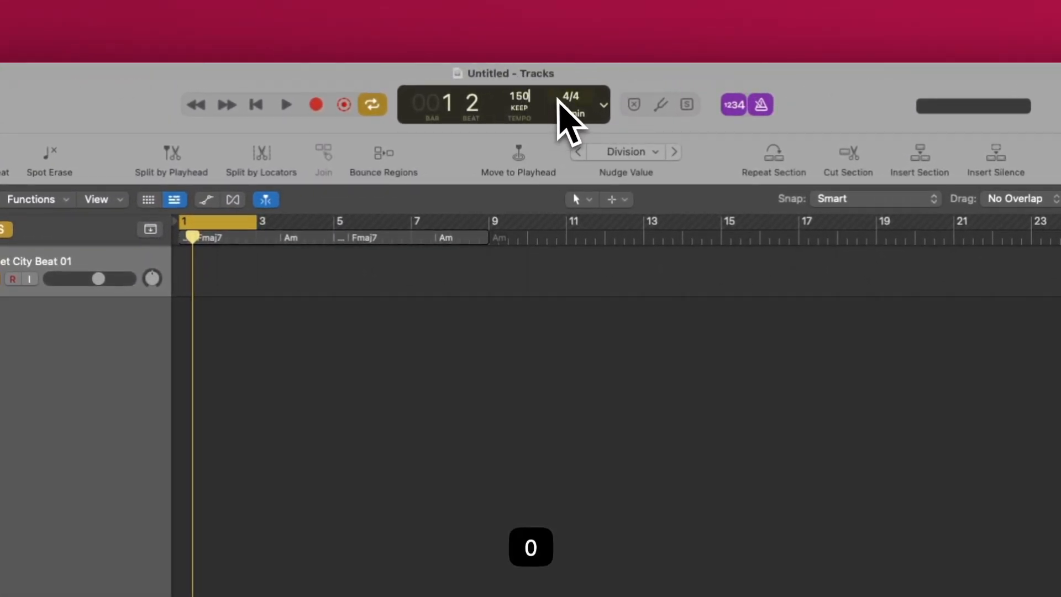
pyautogui.press('Return')
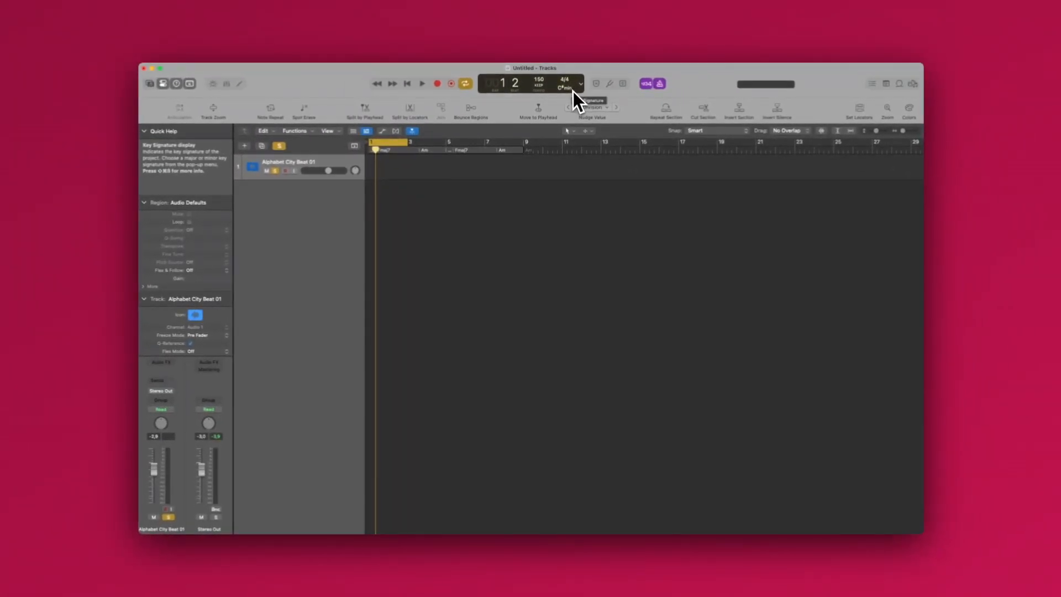
# - View the available key signatures for the project and leave the key signature unchanged
pyautogui.click(566, 90)
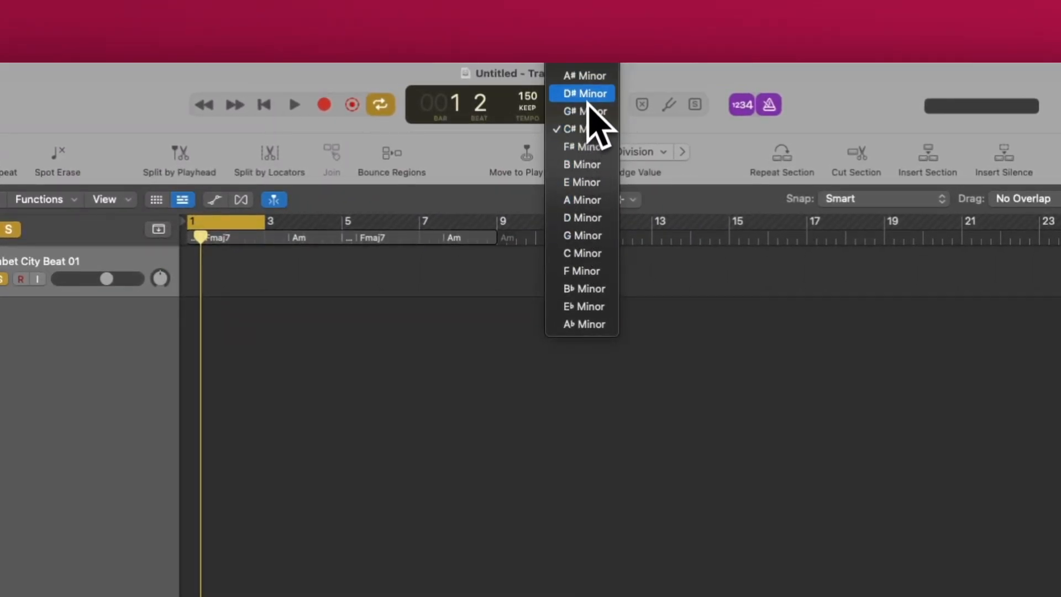
pyautogui.click(641, 80)
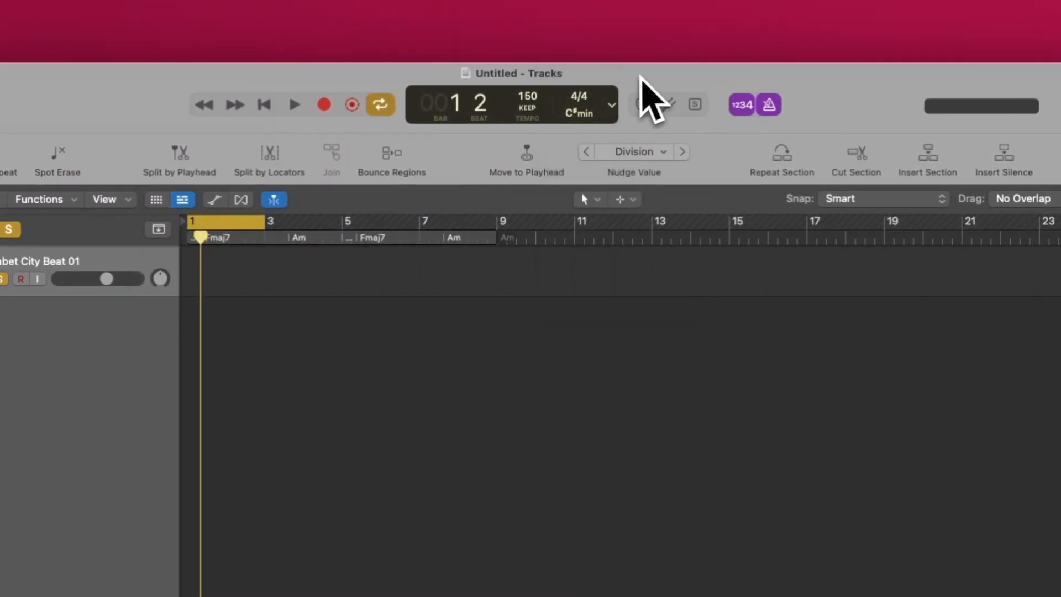
# - Customize the control bar display as Custom, adding Key Signature / Project End and removing Time Signature / Division and Locators or Punch Locators
pyautogui.click(611, 105)
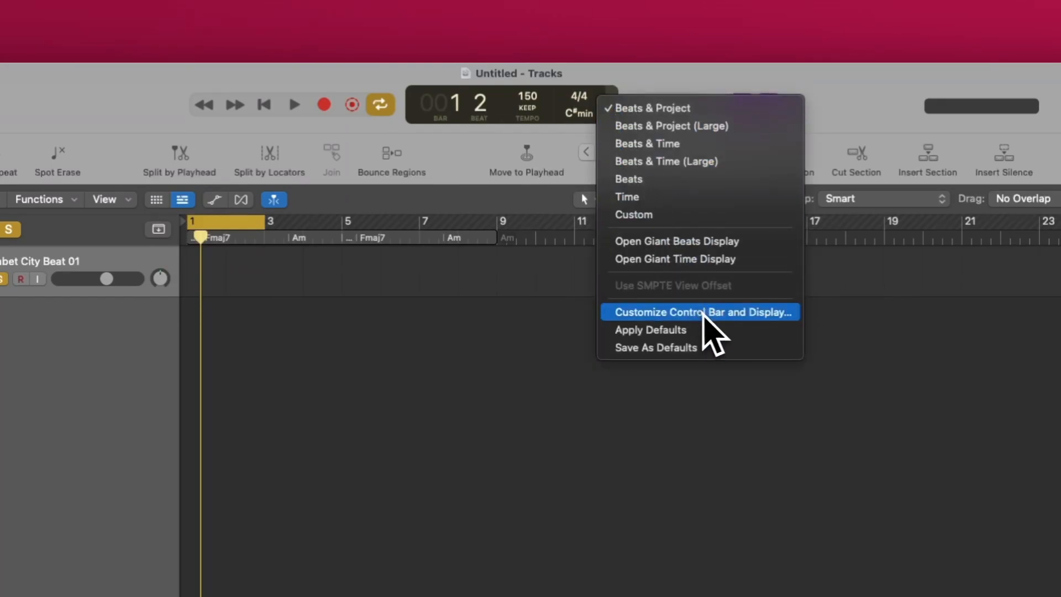
pyautogui.click(703, 313)
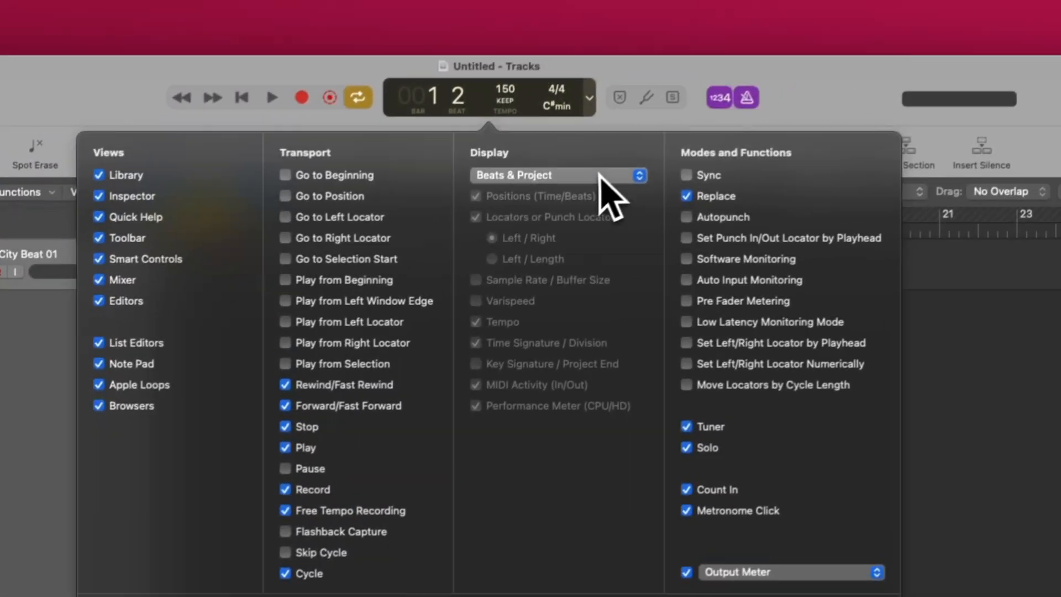
pyautogui.click(679, 101)
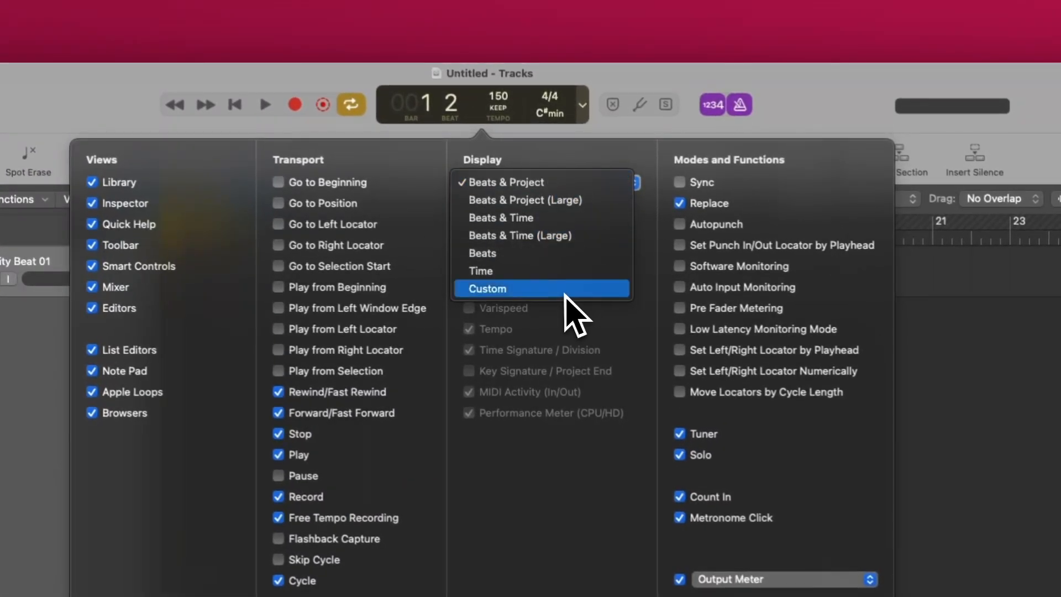
pyautogui.click(506, 289)
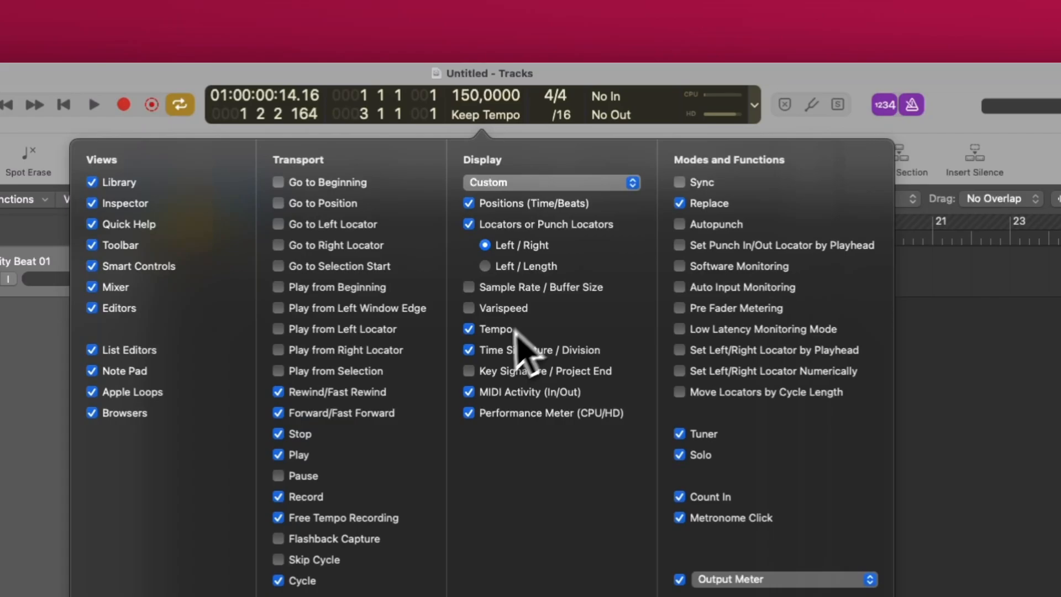
pyautogui.click(474, 377)
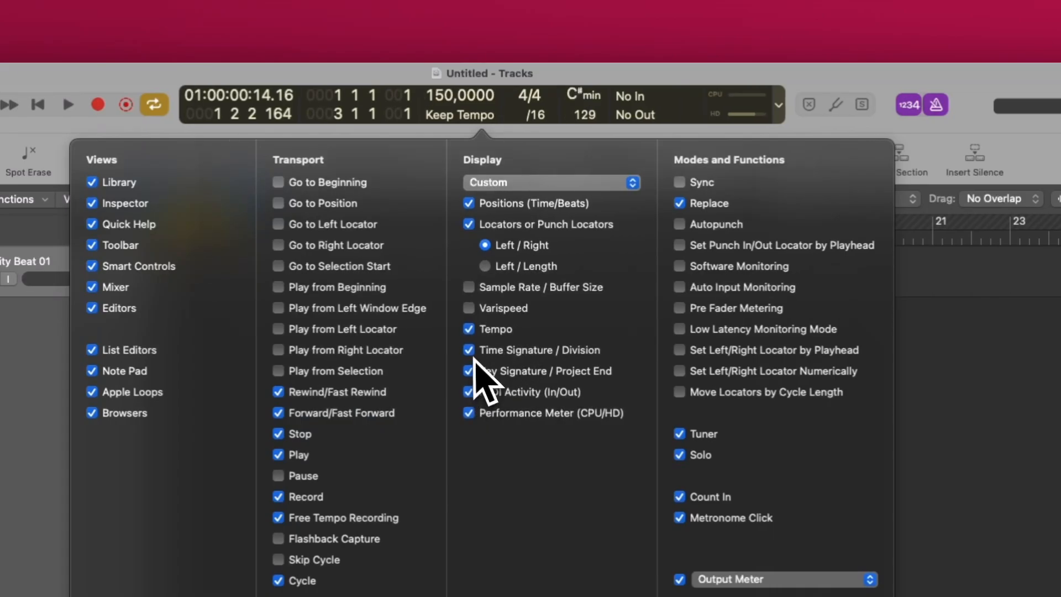
pyautogui.click(474, 356)
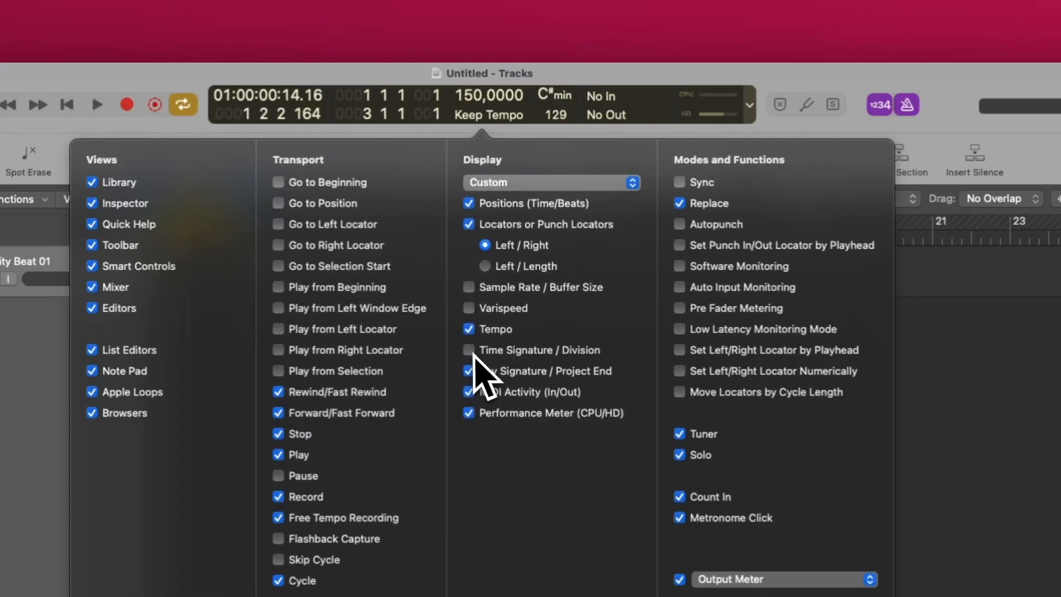
pyautogui.click(469, 223)
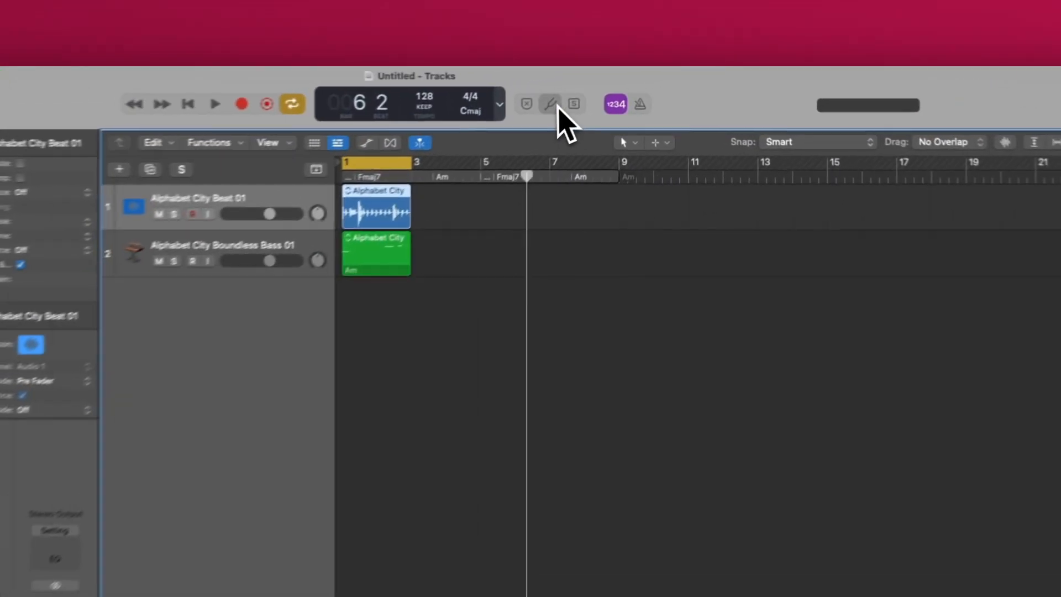
# - Open the Tuner for Input 1-2, then close it
pyautogui.click(609, 87)
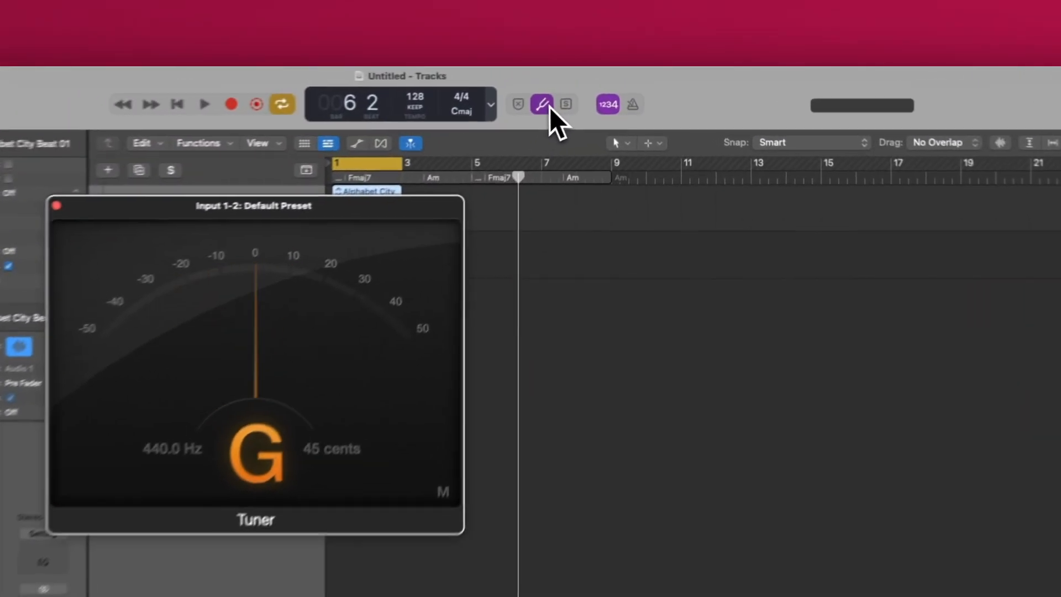
pyautogui.click(611, 87)
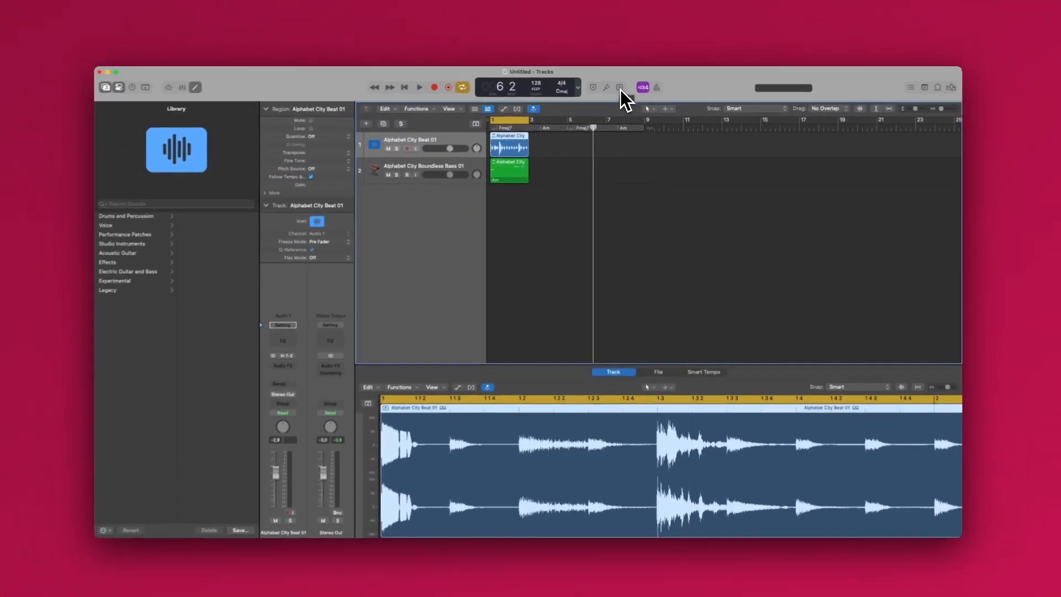
# - Play the project in Solo mode, auditioning the beat region and the Boundless Bass region in turn, and switch Solo mode off
pyautogui.press('space')
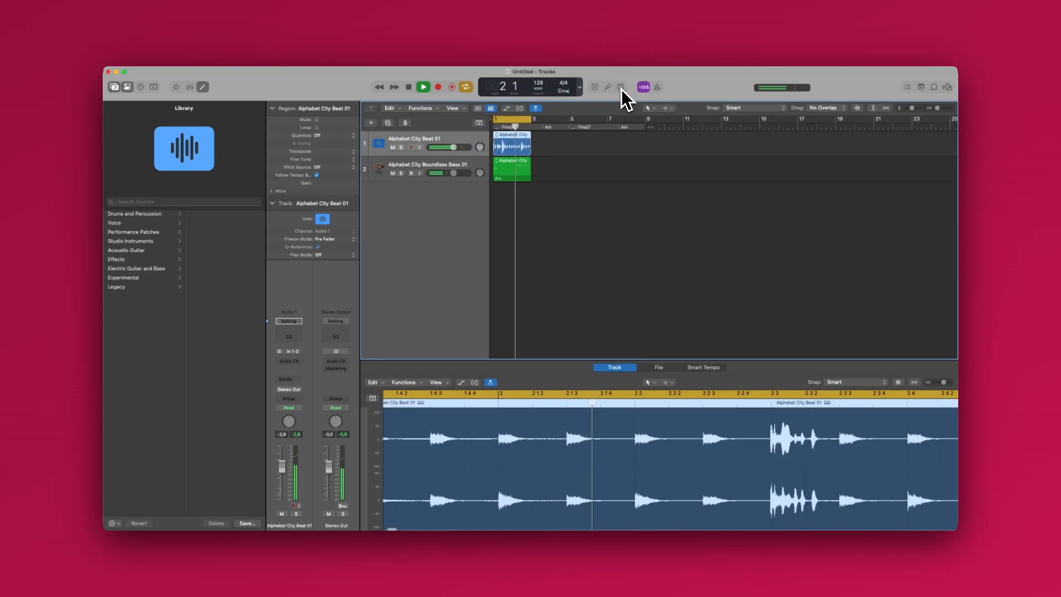
pyautogui.click(625, 88)
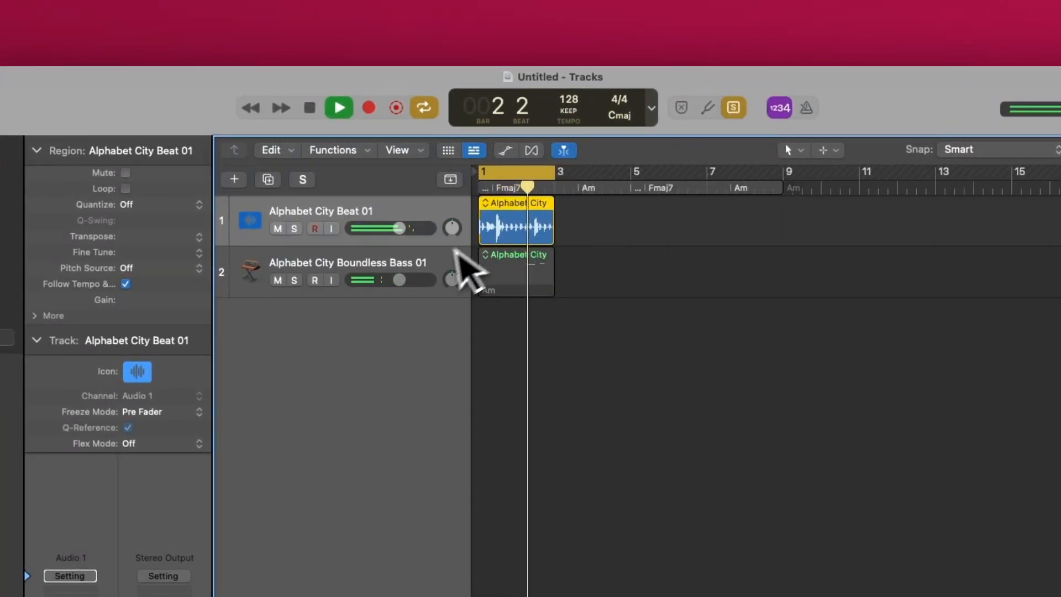
pyautogui.click(434, 263)
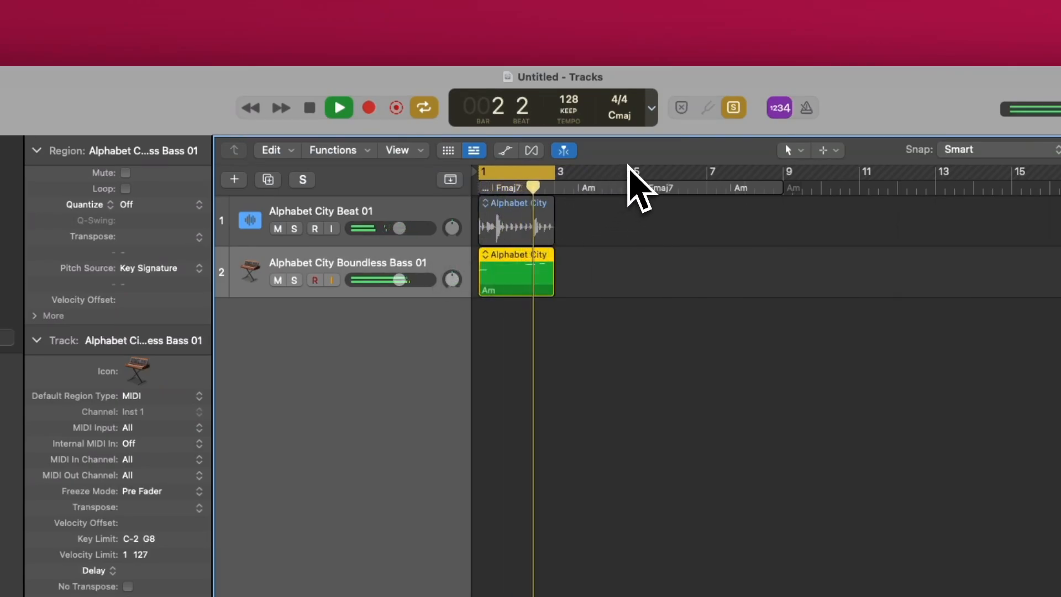
pyautogui.click(738, 108)
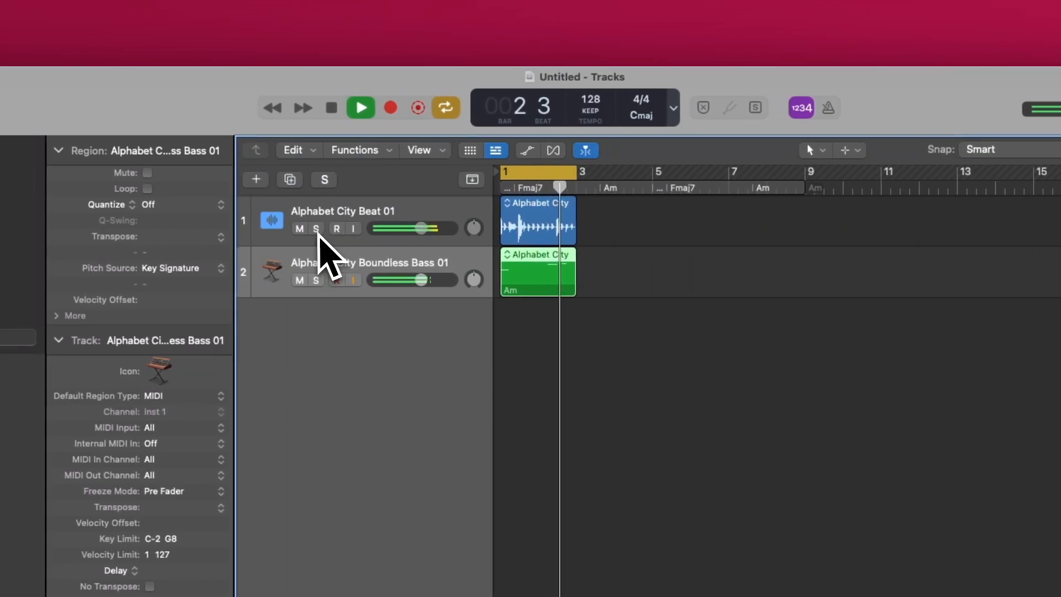
# - Solo and unsolo the Alphabet City Beat 01 track and the Boundless Bass 01 track in turn during playback, and stop playing
pyautogui.click(315, 230)
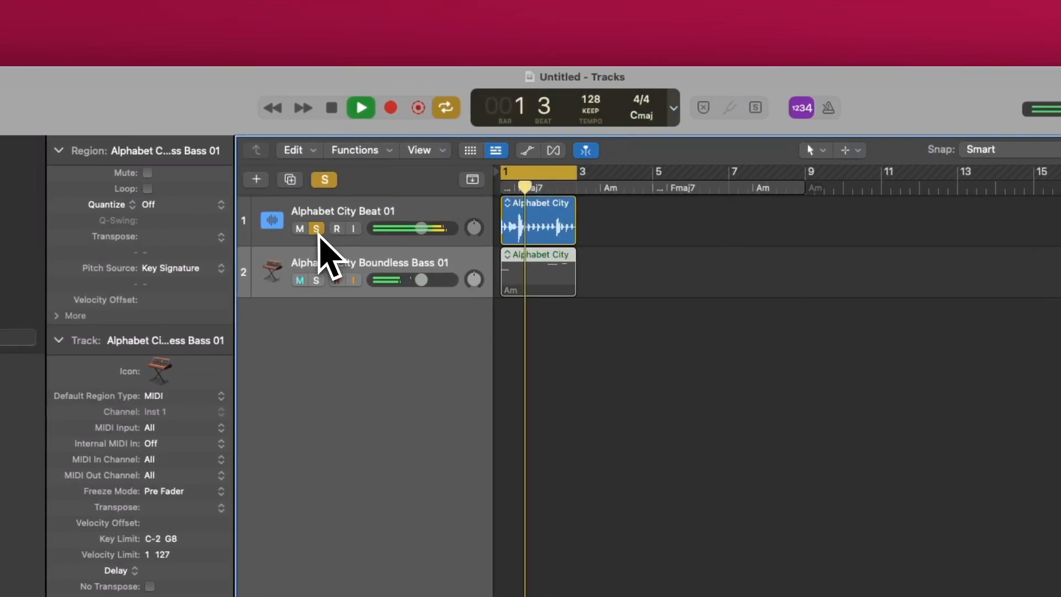
pyautogui.click(316, 229)
pyautogui.click(316, 280)
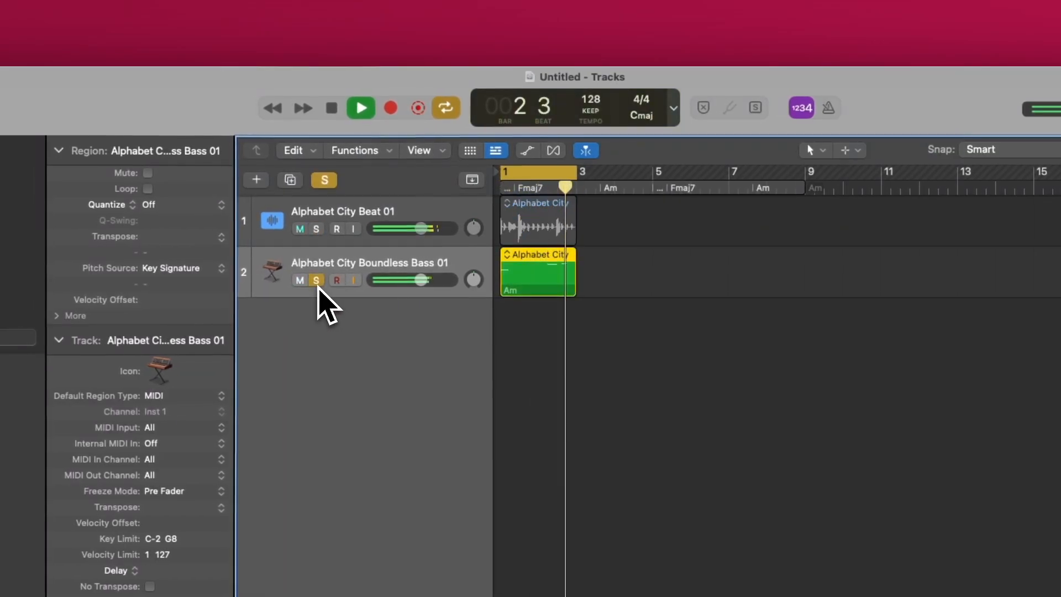
pyautogui.click(316, 280)
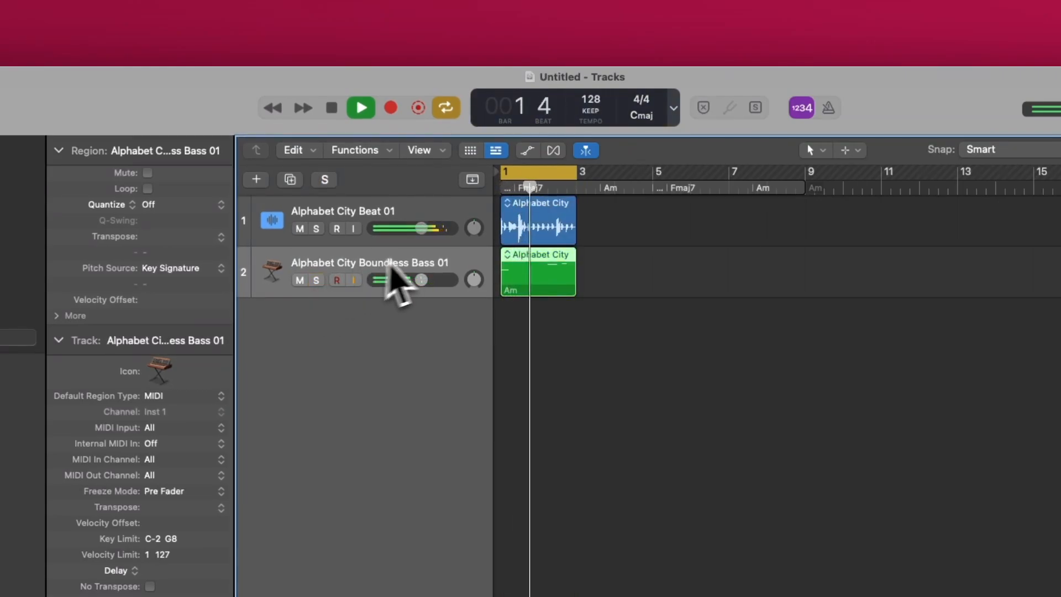
pyautogui.press('space')
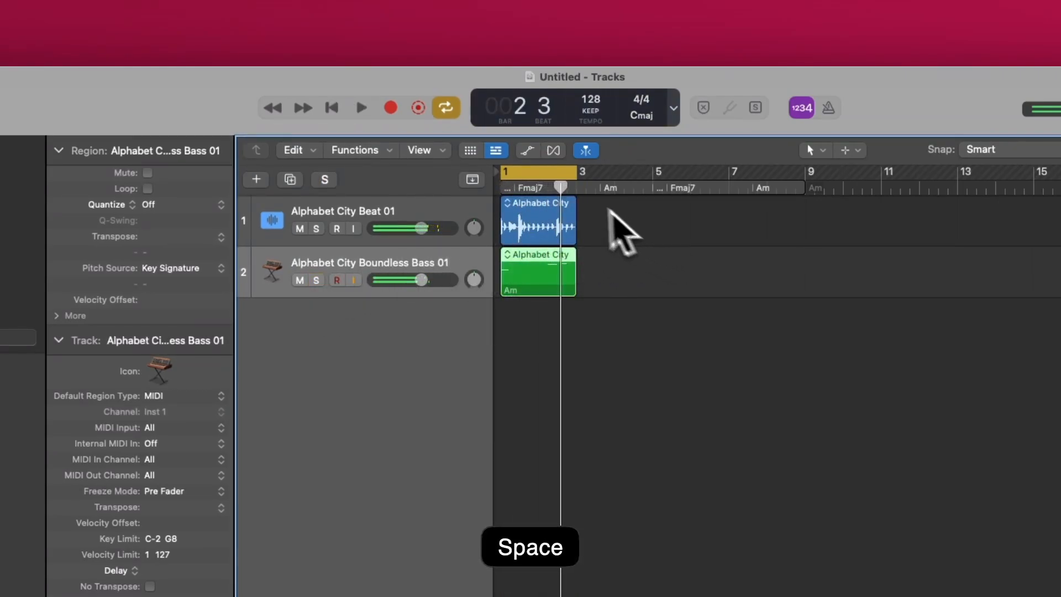
# - Turn off cycle mode and record about two bars on the Alphabet City Beat 01 track from bar 7
pyautogui.click(541, 172)
pyautogui.click(436, 212)
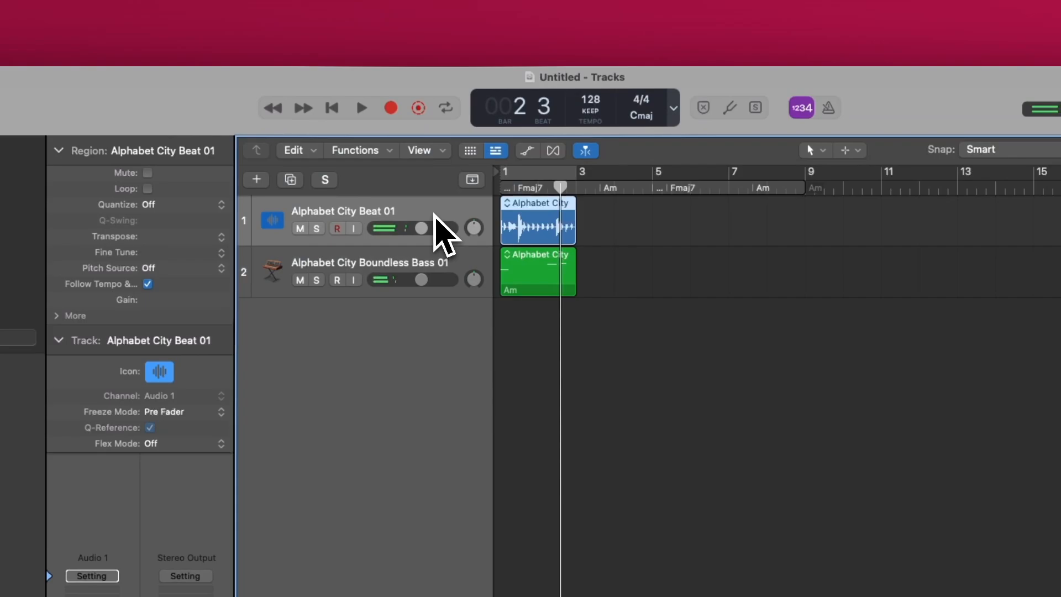
pyautogui.click(729, 188)
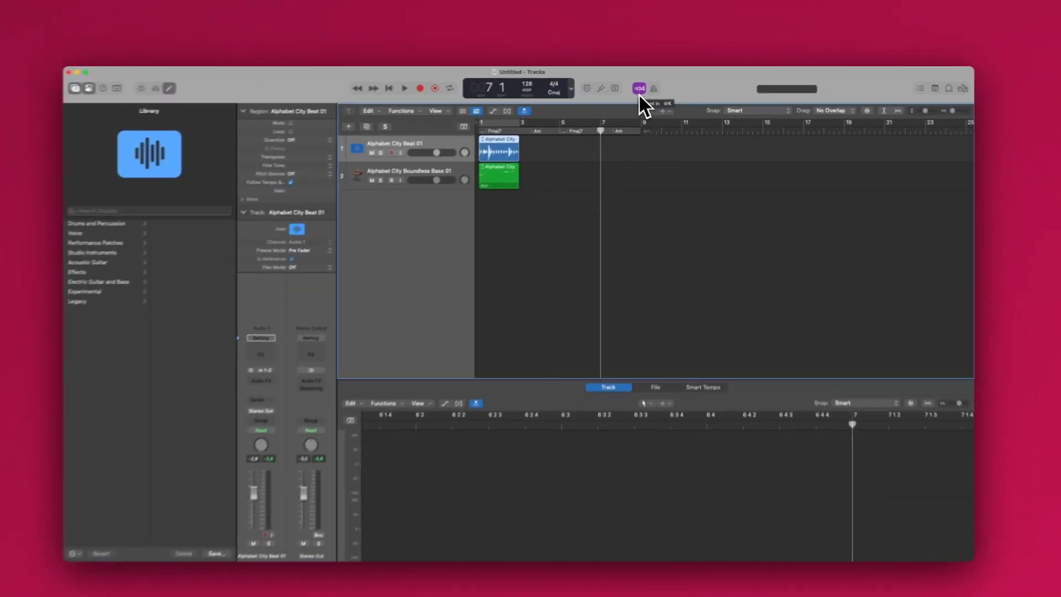
pyautogui.press('r')
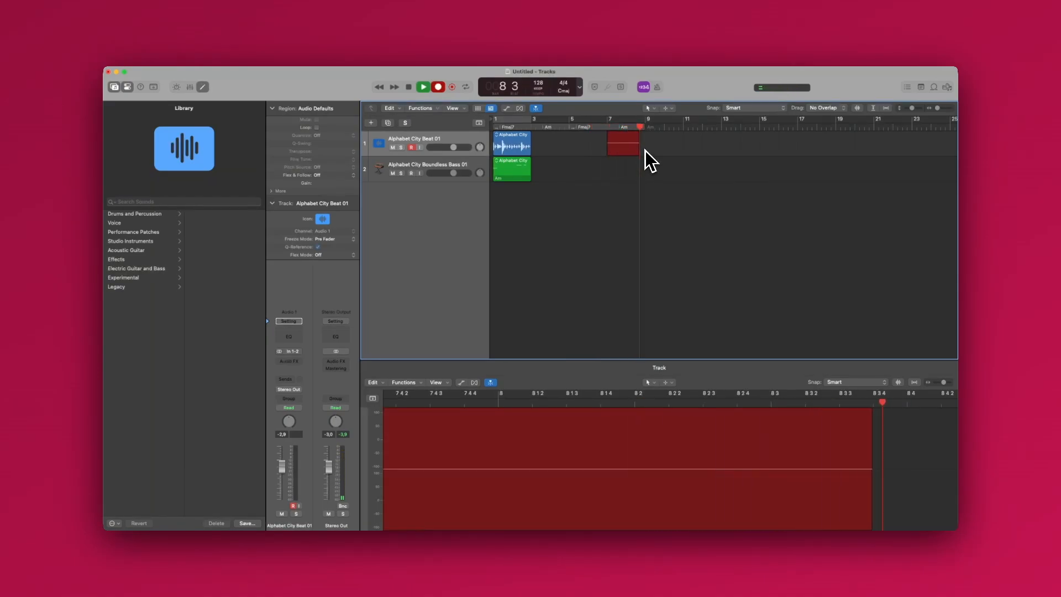
pyautogui.press('space')
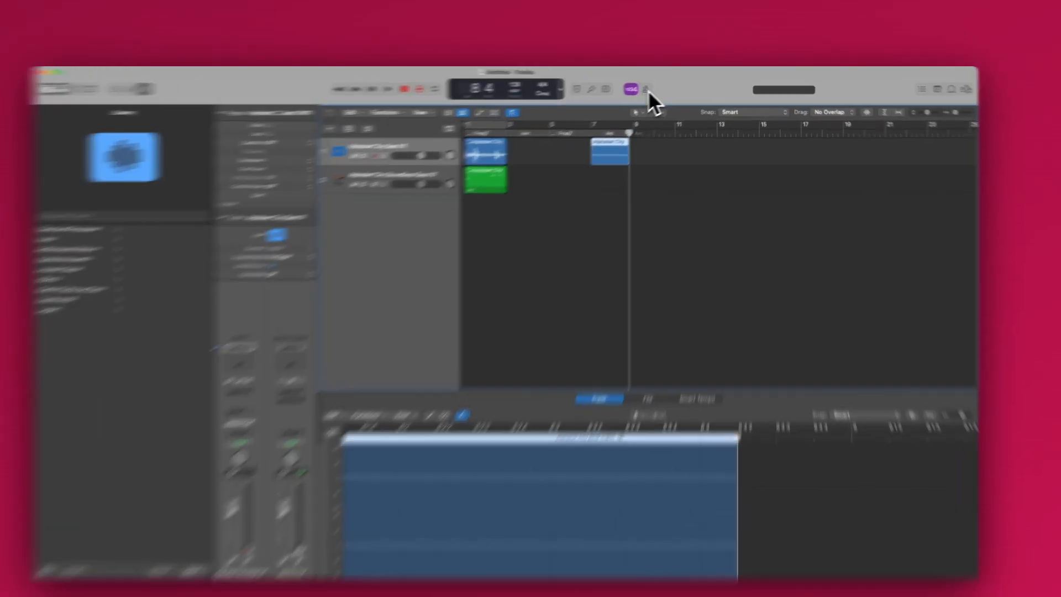
# - Enable the metronome click and play the project for about two bars
pyautogui.click(657, 87)
pyautogui.press('space')
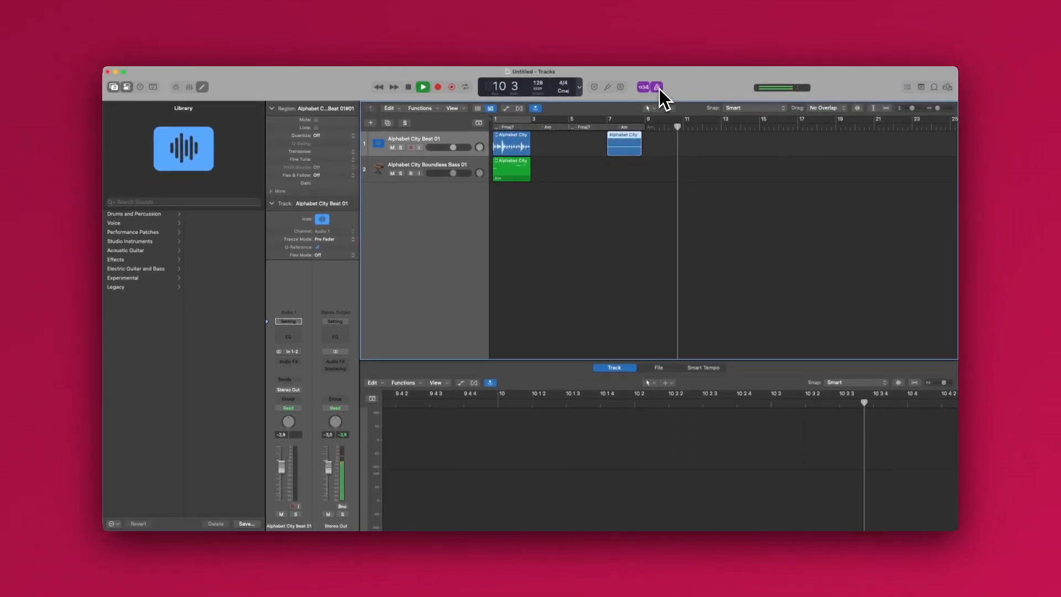
pyautogui.press('space')
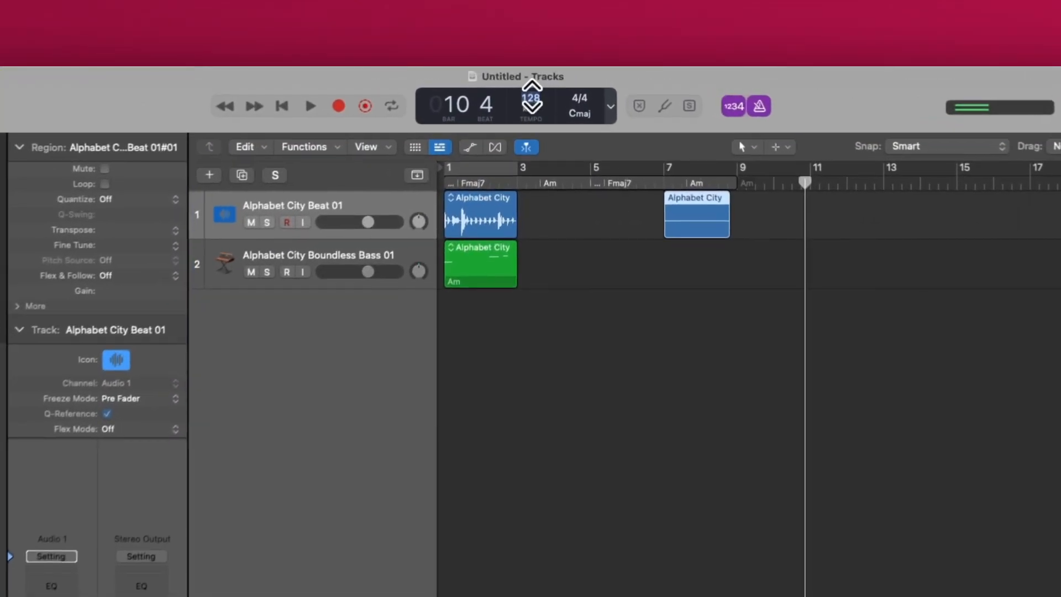
# - Set the project tempo to 150 and play briefly with the metronome at the new tempo
pyautogui.write('150')
pyautogui.press('Return')
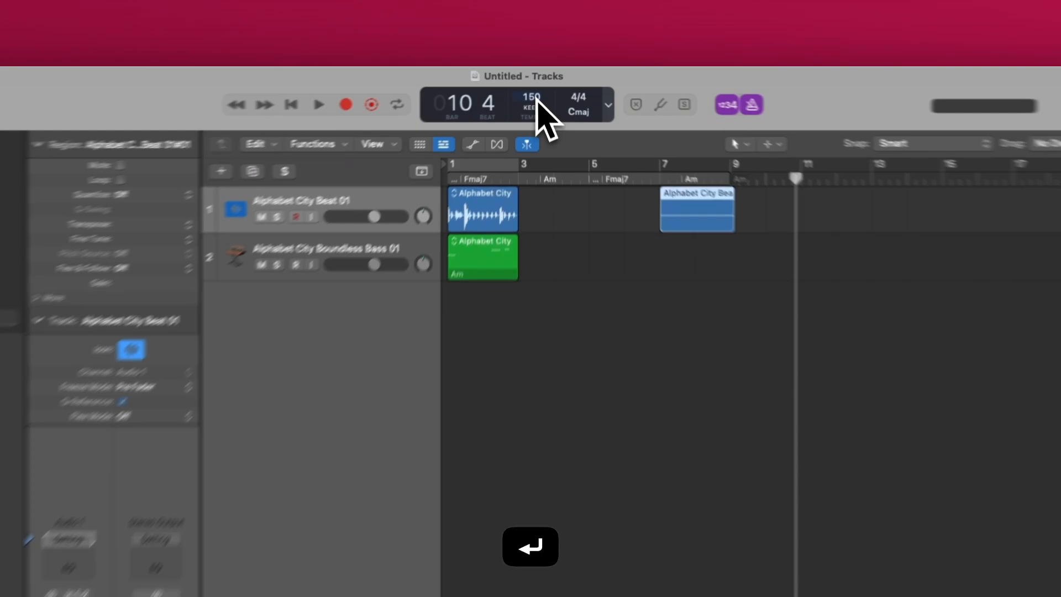
pyautogui.press('space')
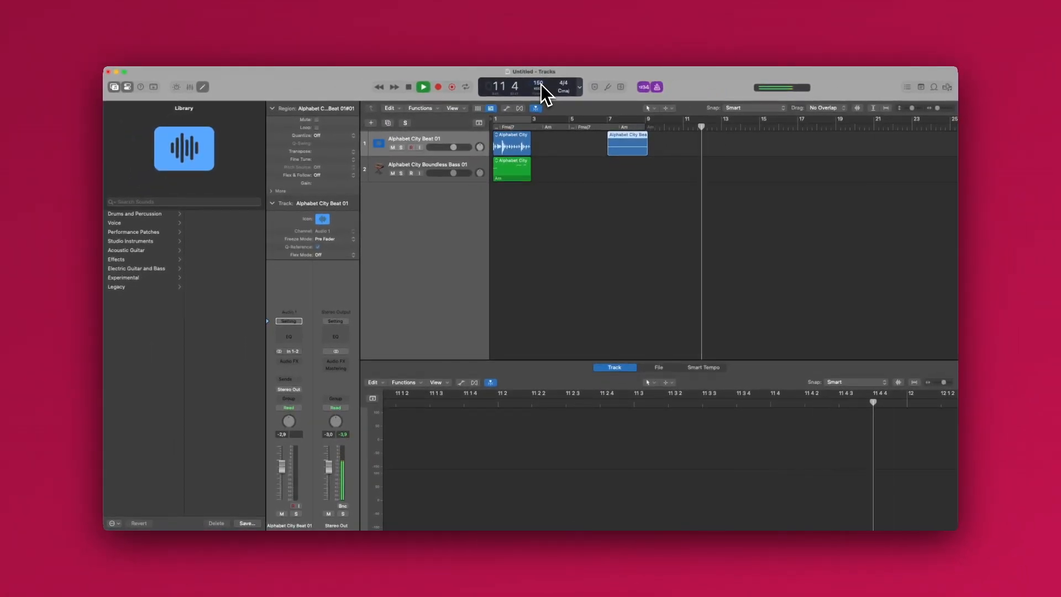
pyautogui.press('space')
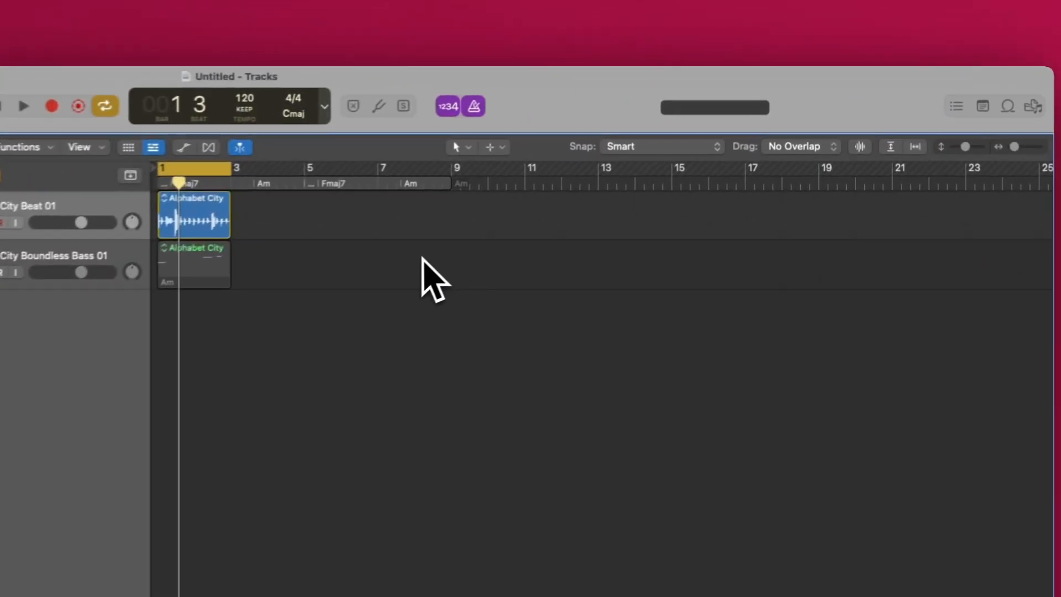
# - Play the soloed beat briefly to check the output level meter
pyautogui.press('space')
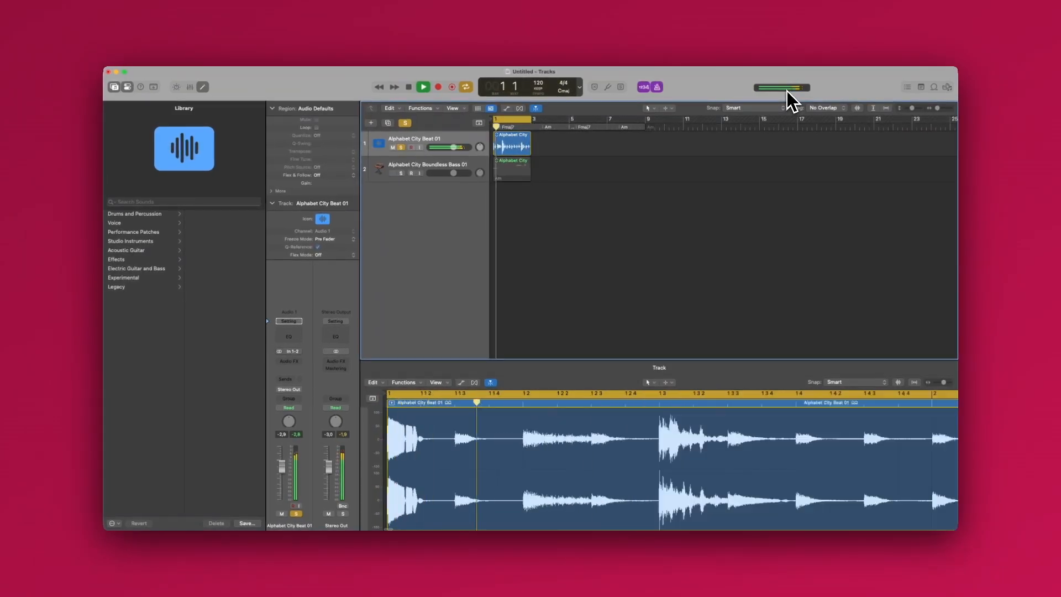
pyautogui.press('space')
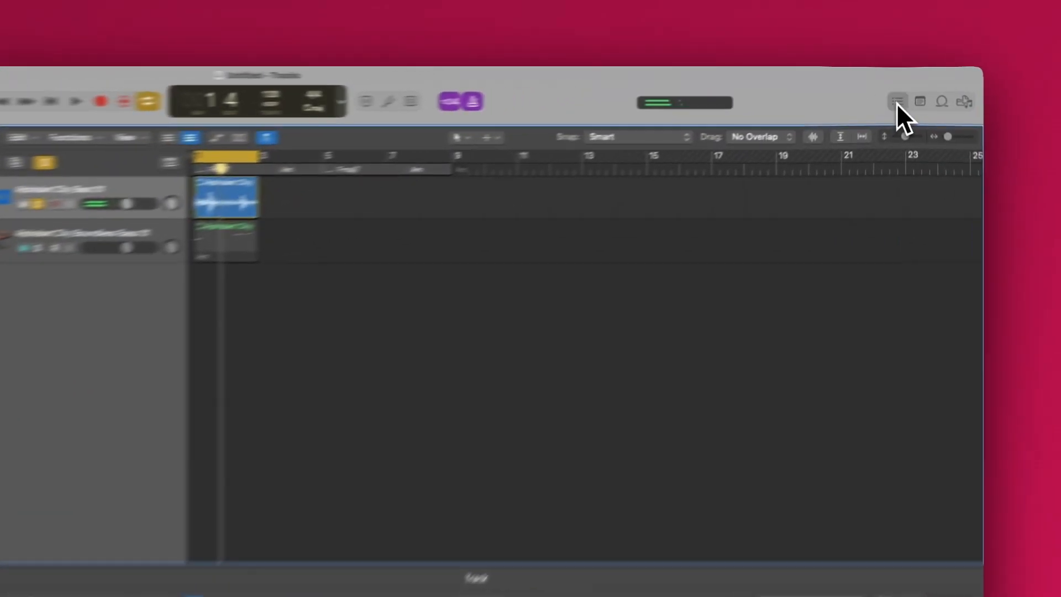
# - Open the List Editors and view the Tempo, Marker and Event lists
pyautogui.click(907, 87)
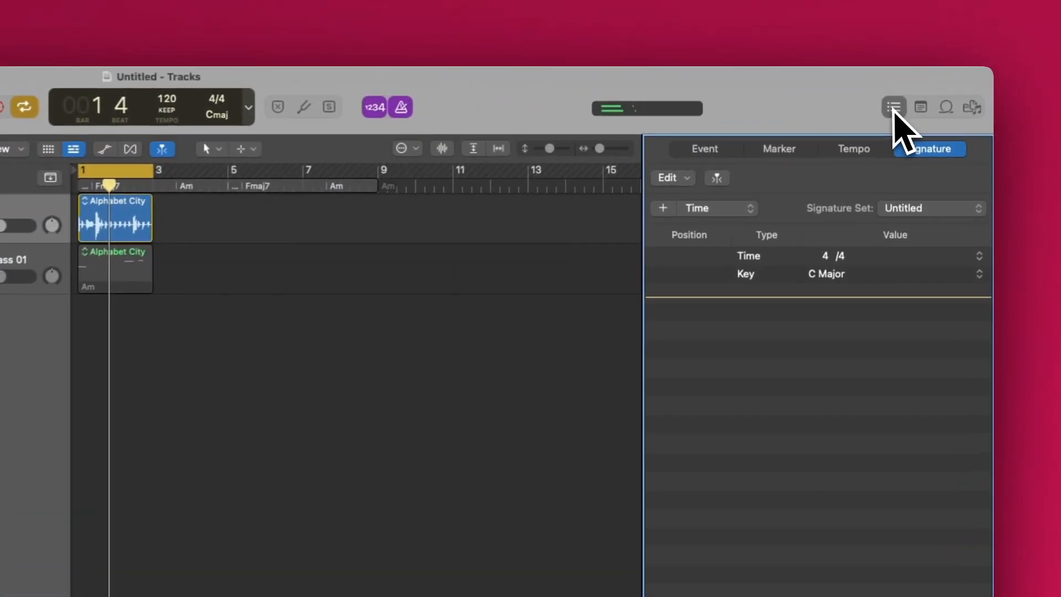
pyautogui.click(869, 156)
pyautogui.click(796, 154)
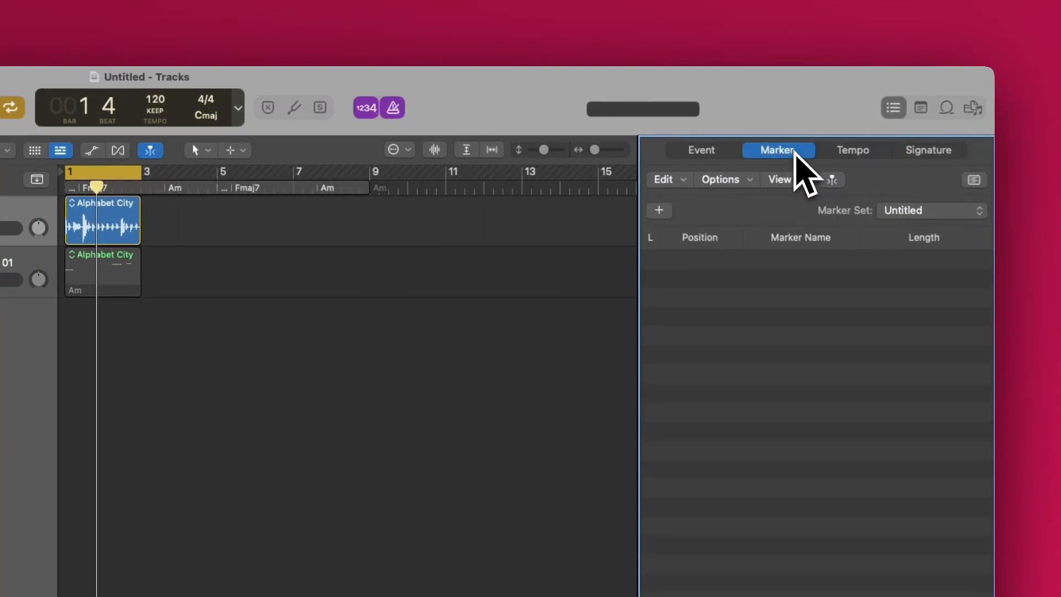
pyautogui.click(724, 161)
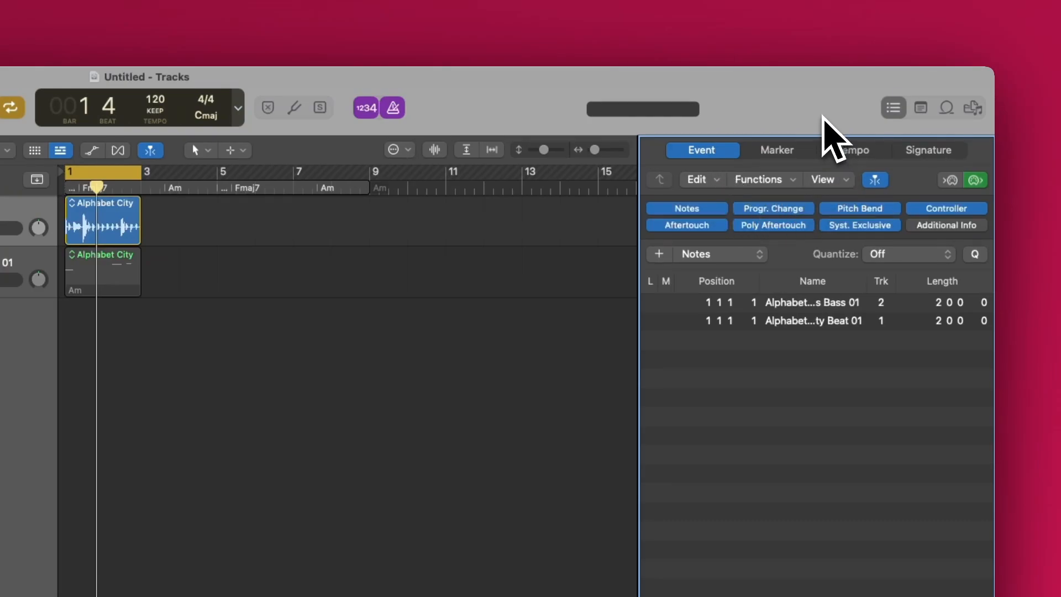
# - Open the project Note Pad and write the note "Add your Lyrics here"
pyautogui.click(921, 108)
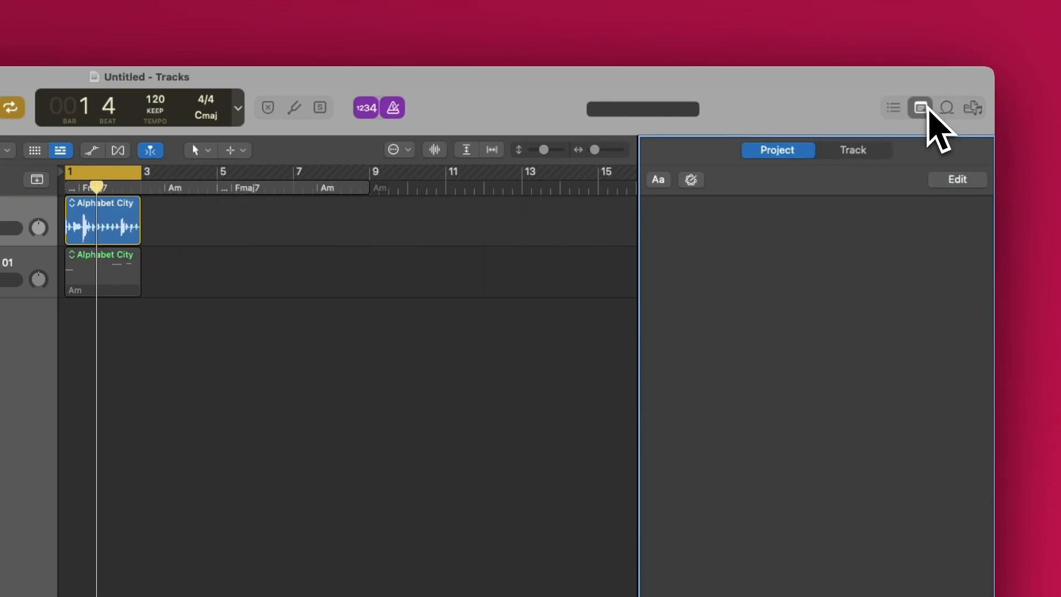
pyautogui.click(960, 180)
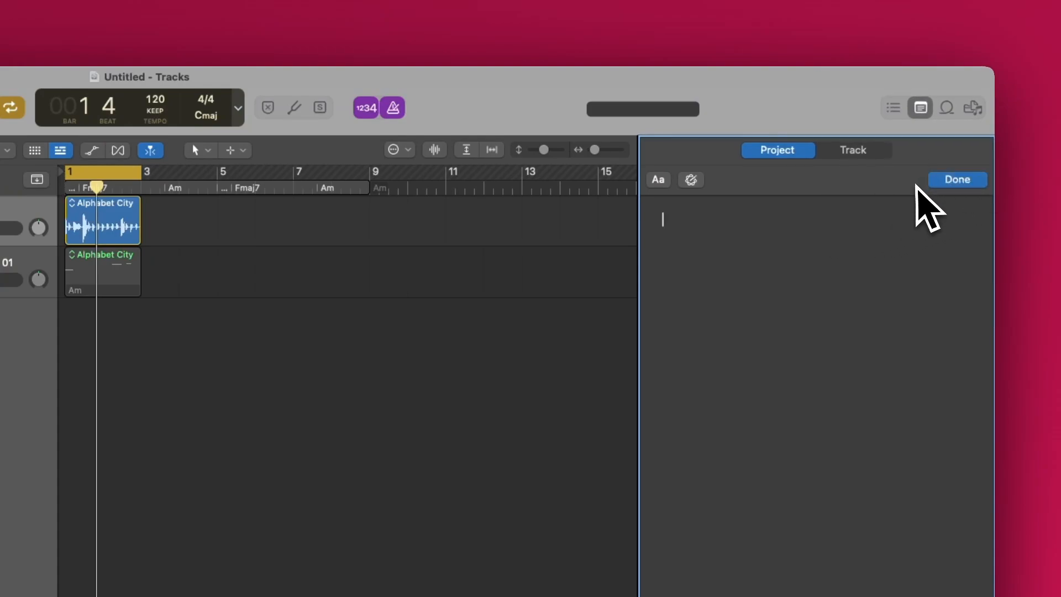
pyautogui.write('Add your Lyr')
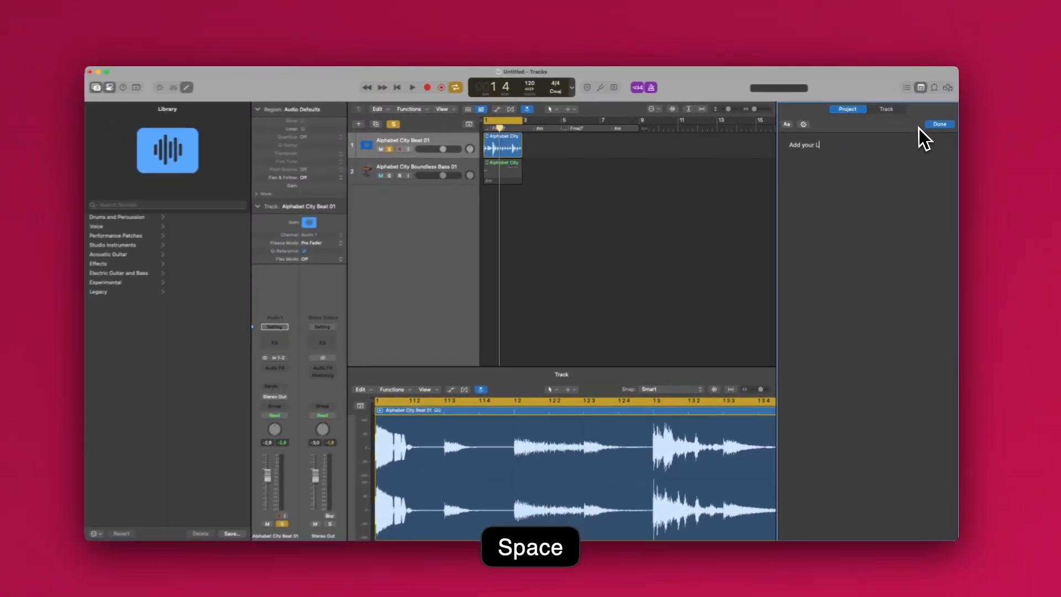
pyautogui.write('ics here')
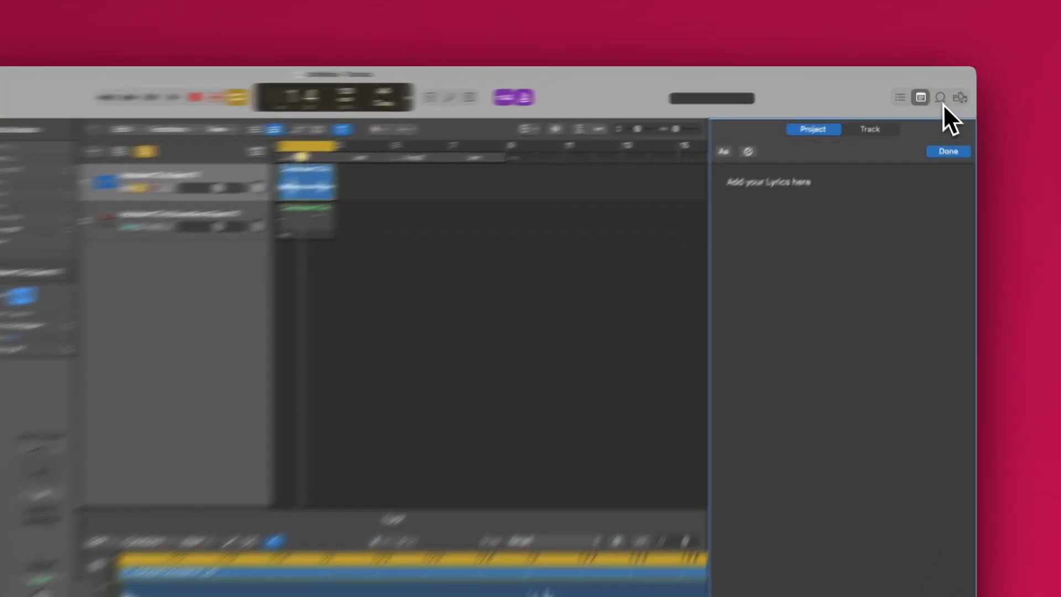
# - Browse Apple Loops by instrument category and by genre, previewing Tom Club Beat 02 among the Electro House drums
pyautogui.click(934, 92)
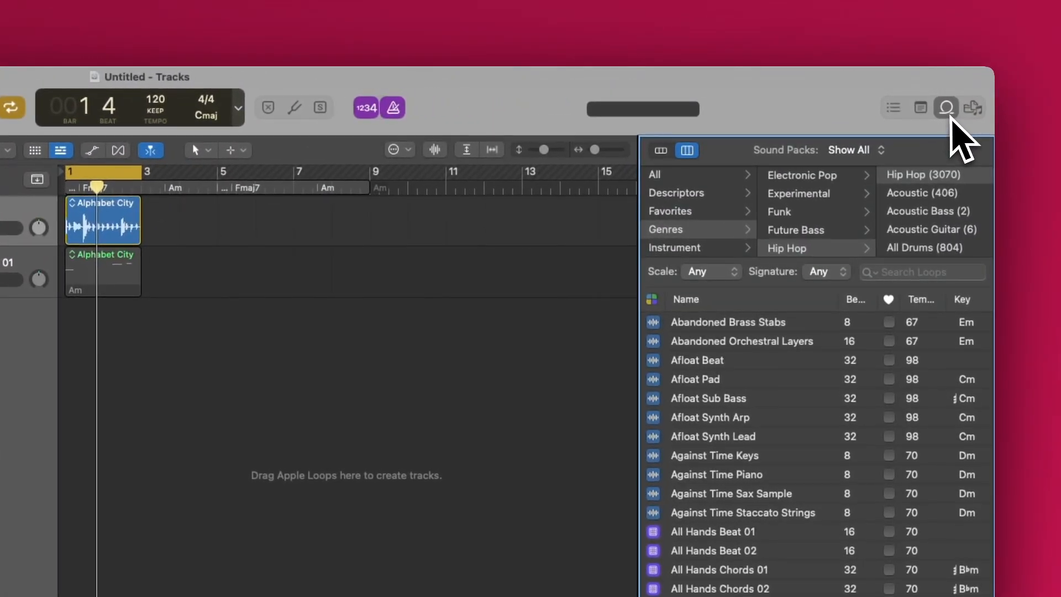
pyautogui.click(662, 152)
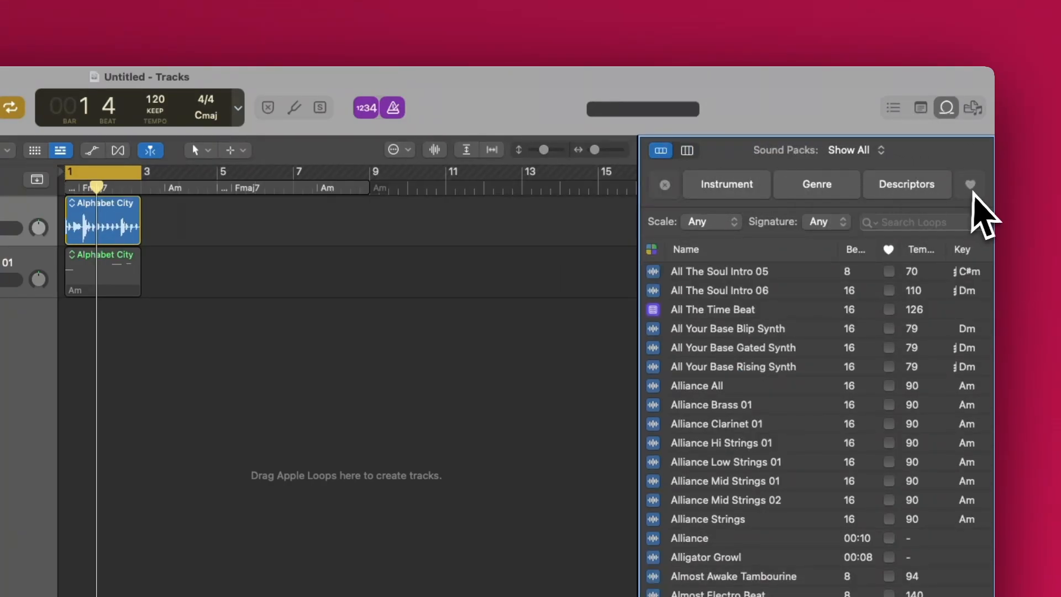
pyautogui.click(747, 191)
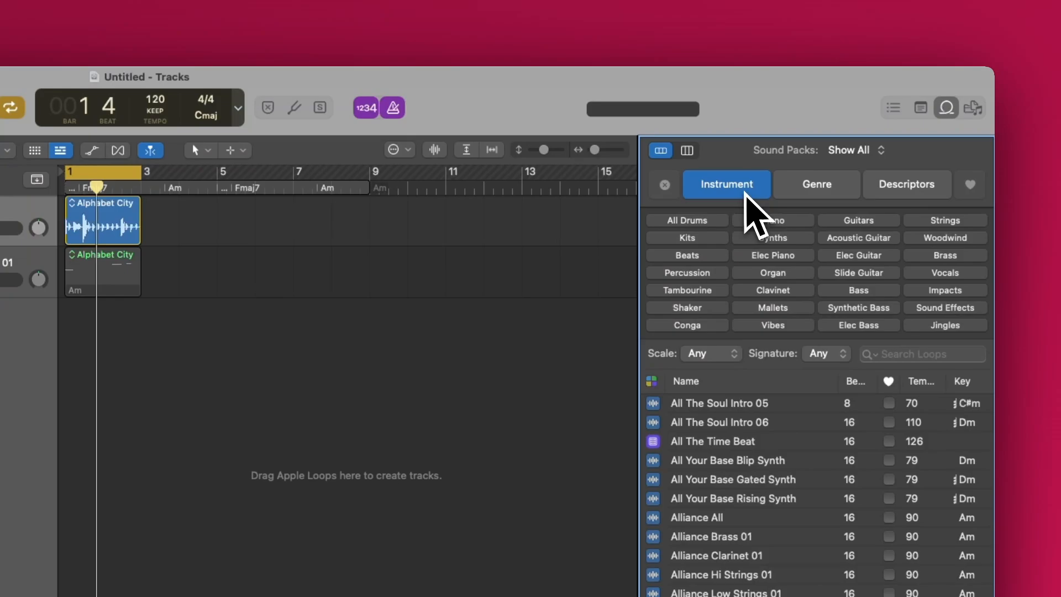
pyautogui.click(780, 221)
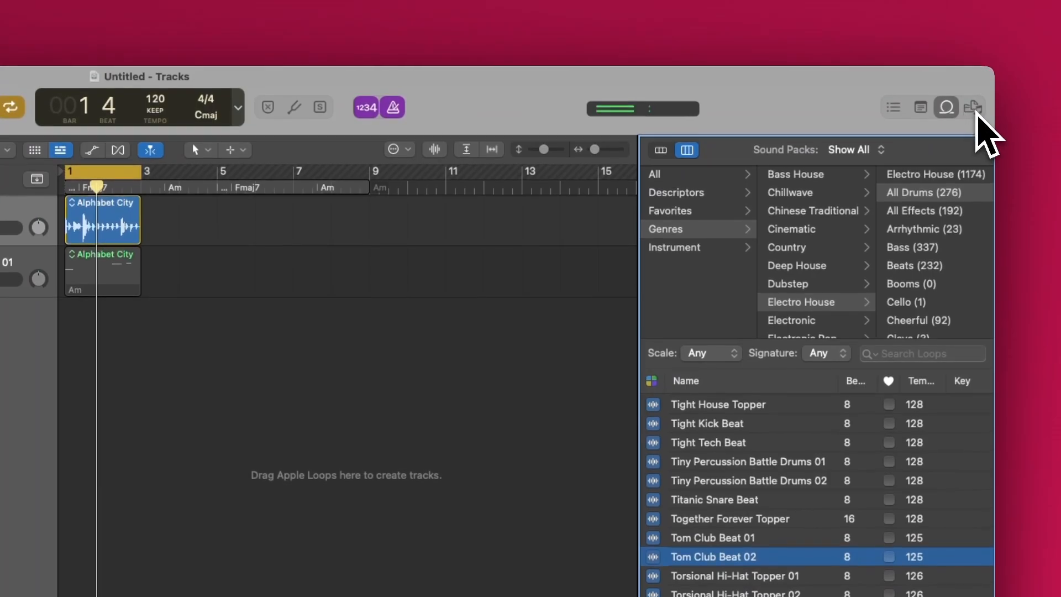
# - Show the Project Audio browser listing the project's audio files, and start playback of the project
pyautogui.click(948, 79)
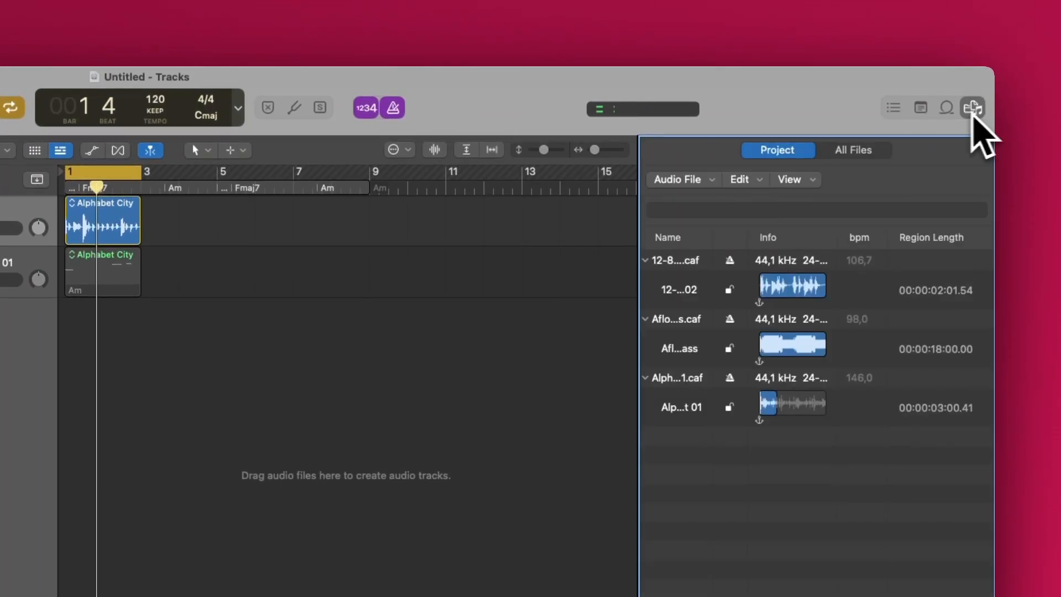
pyautogui.press('space')
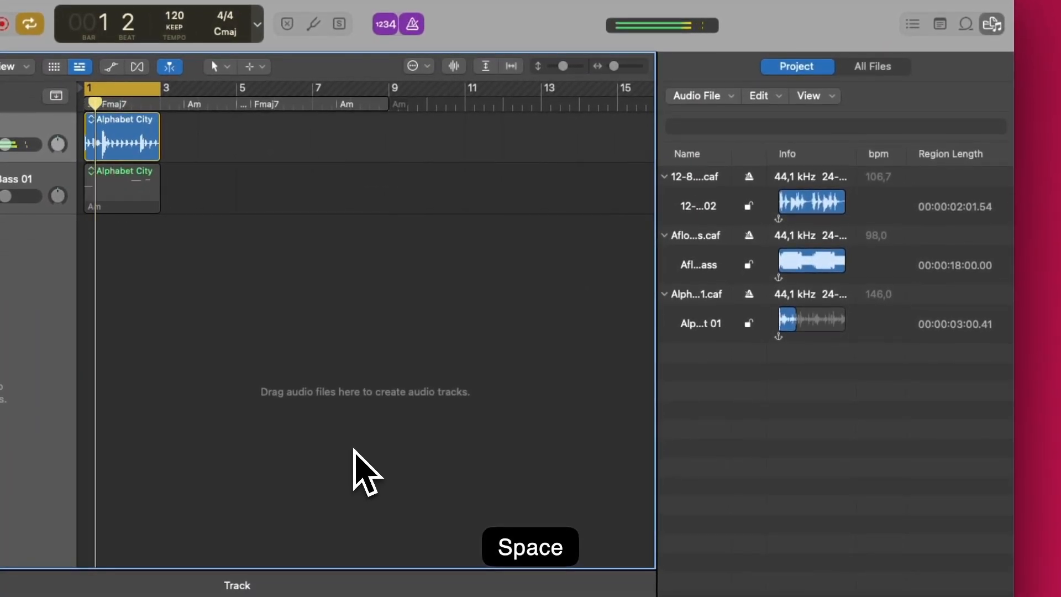